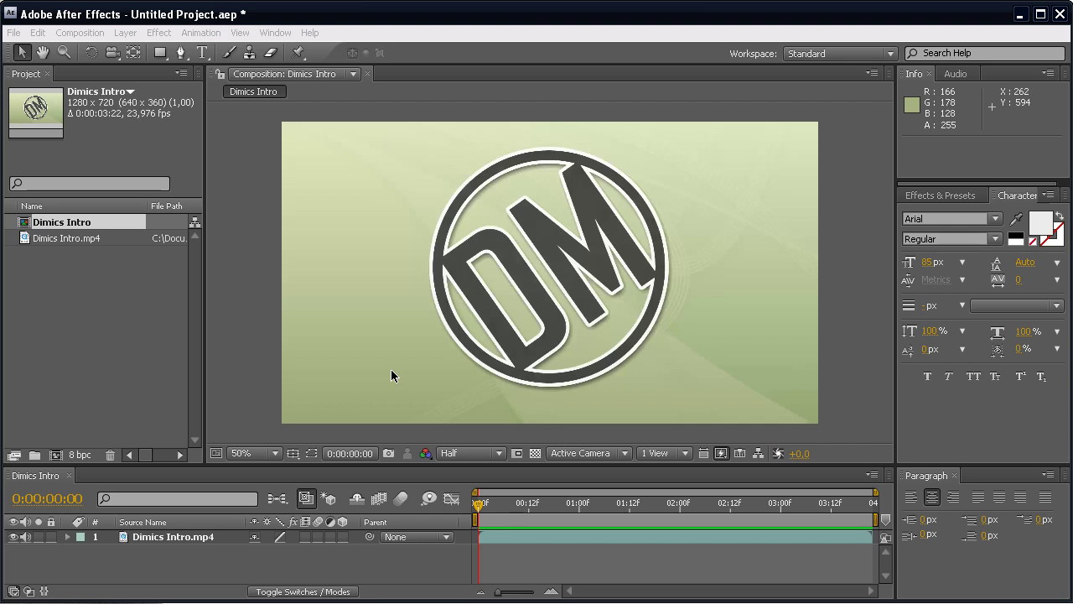
Step: Preview the Dimics Intro logo animation up to 0:00:00:16, and switch to Firefox to view the Red Giant Software website
left_click(258, 337)
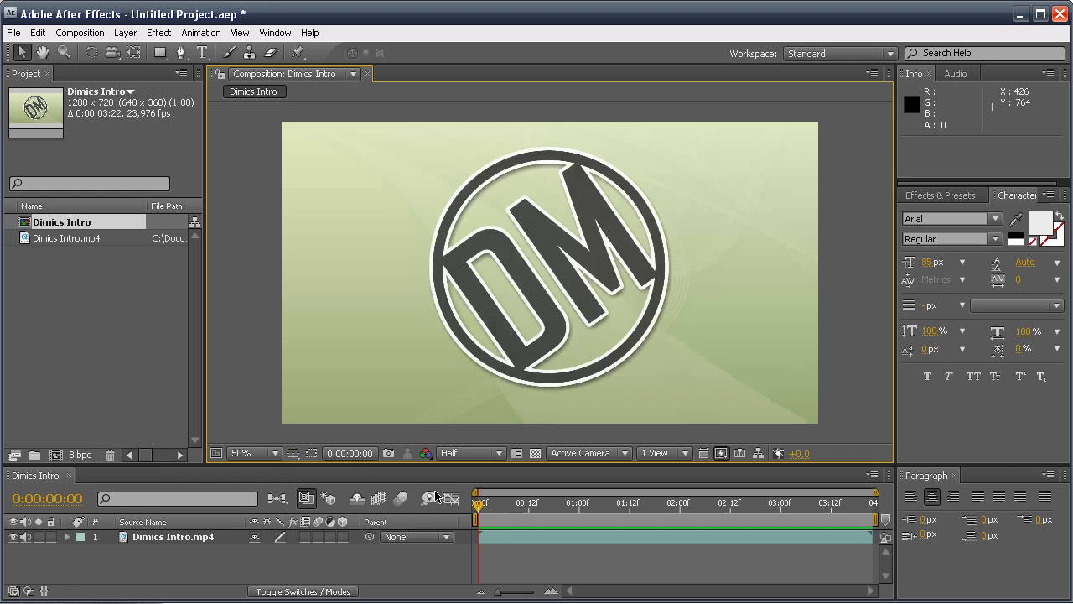
left_click_drag(477, 511, 546, 507)
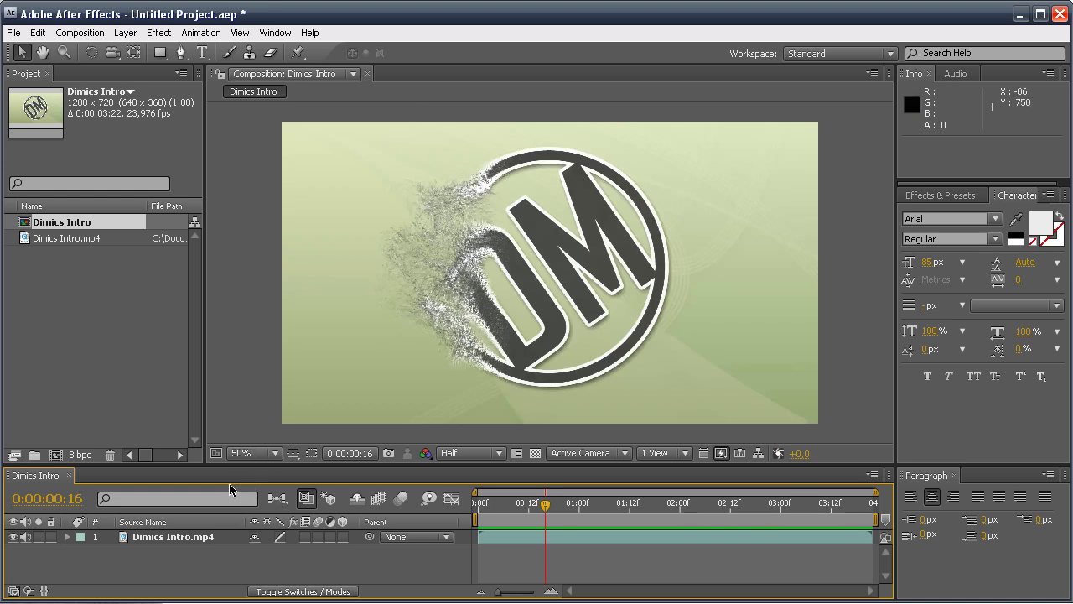
key("alt+Tab")
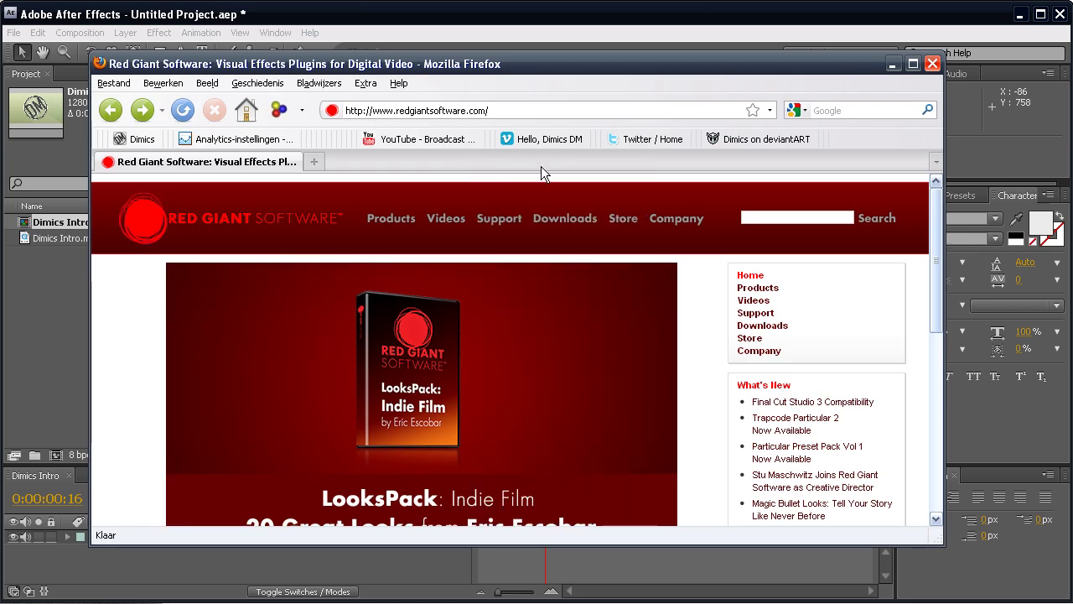
mouse_move(567, 217)
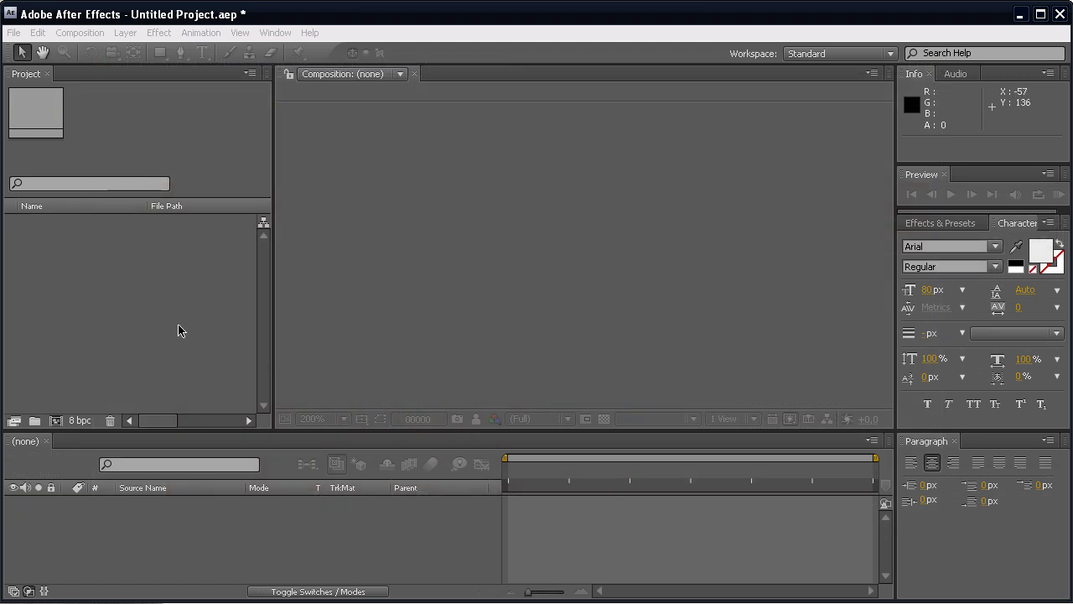
Step: Create a new 500 x 250 px composition named Comp 1 with a duration of 10 seconds
left_click(178, 330)
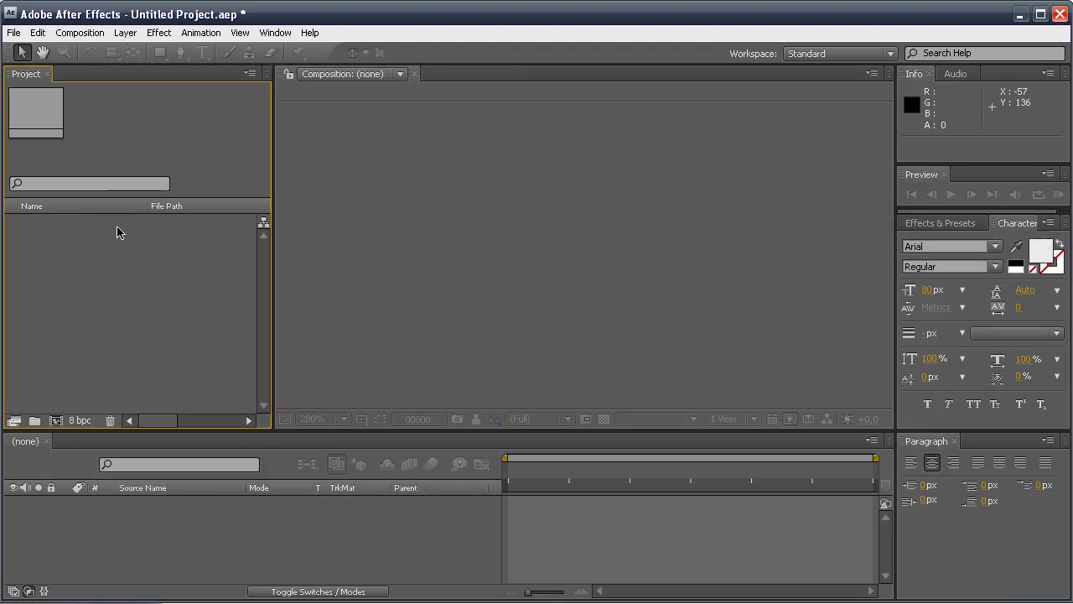
left_click(80, 33)
left_click(86, 50)
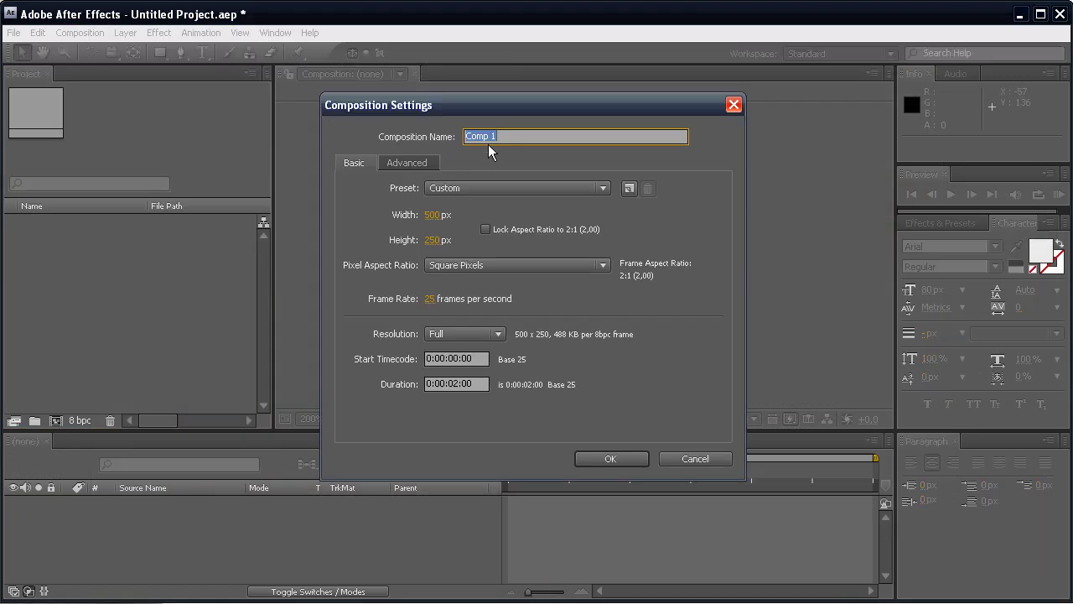
left_click_drag(485, 105, 464, 106)
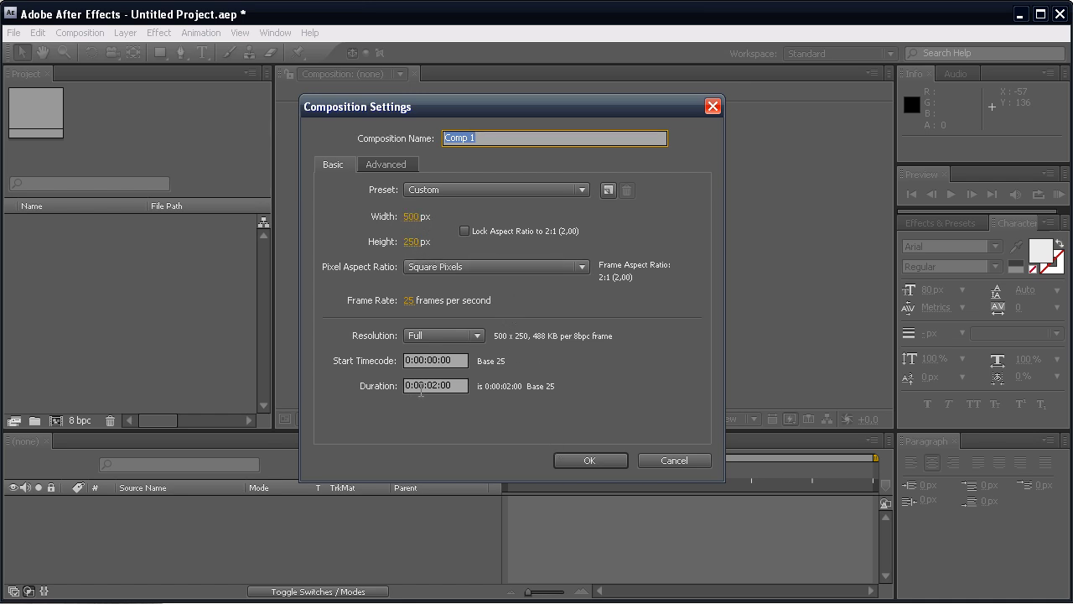
left_click(458, 387)
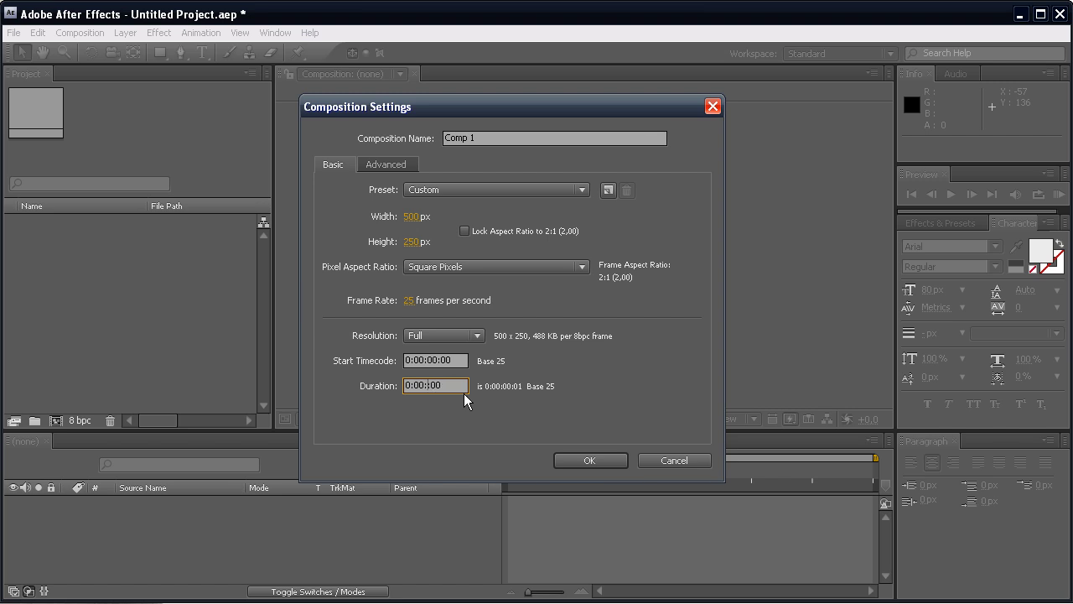
type("10:")
left_click(605, 460)
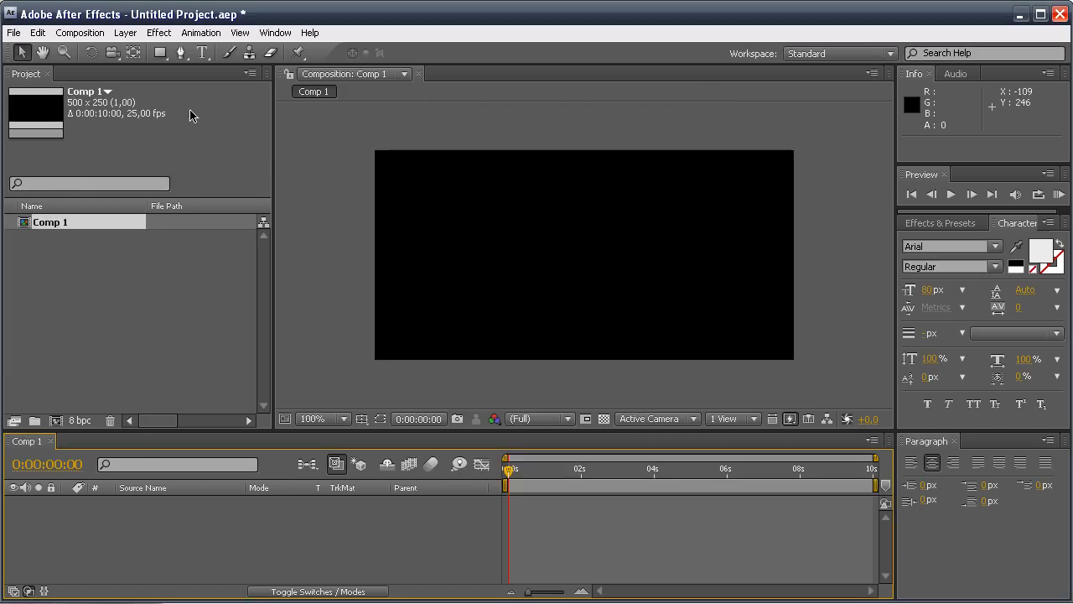
Step: Add a text layer reading "Dimics" and move it close to the middle of the composition
left_click(201, 52)
left_click(515, 266)
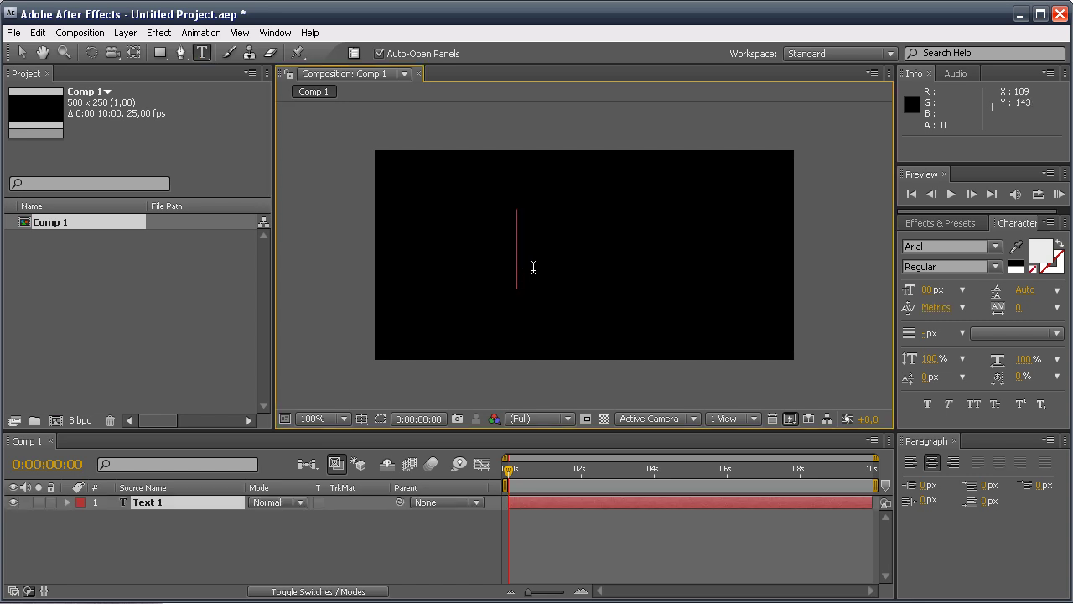
type("Dimics")
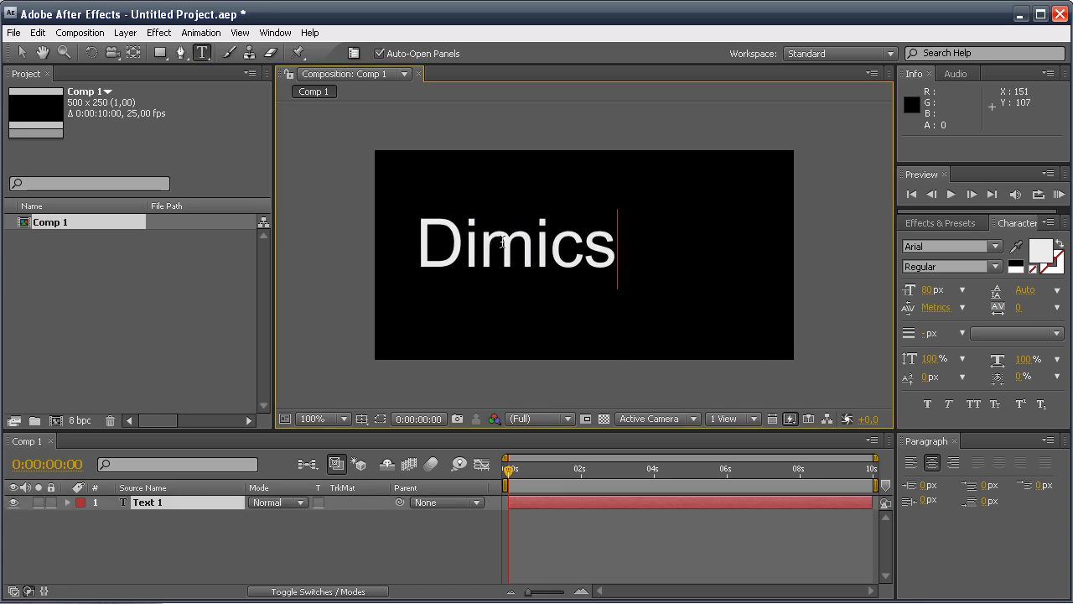
left_click_drag(622, 251, 425, 249)
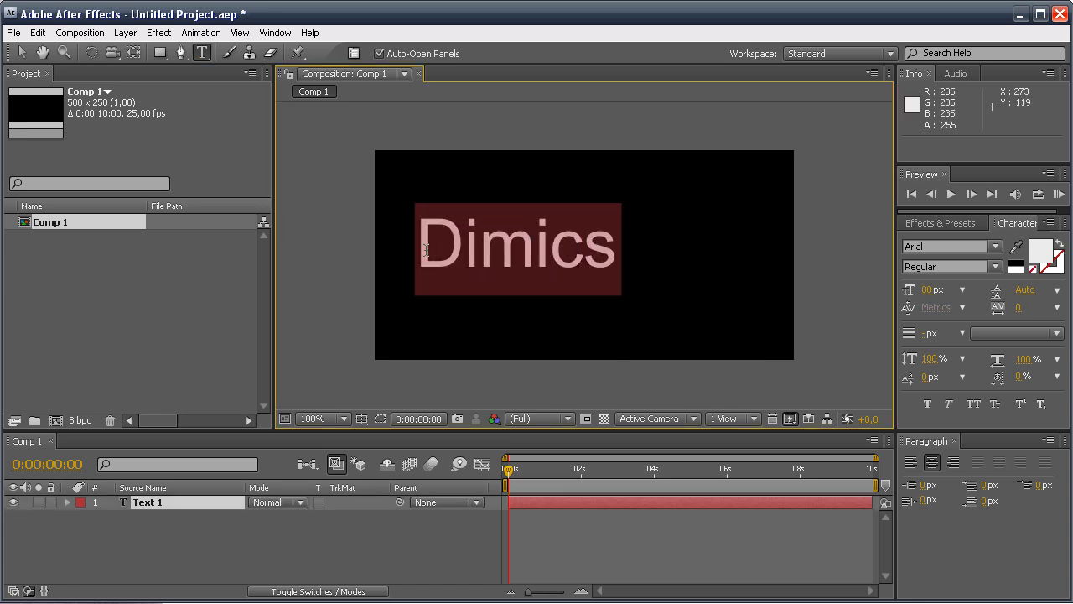
left_click_drag(524, 357, 583, 362)
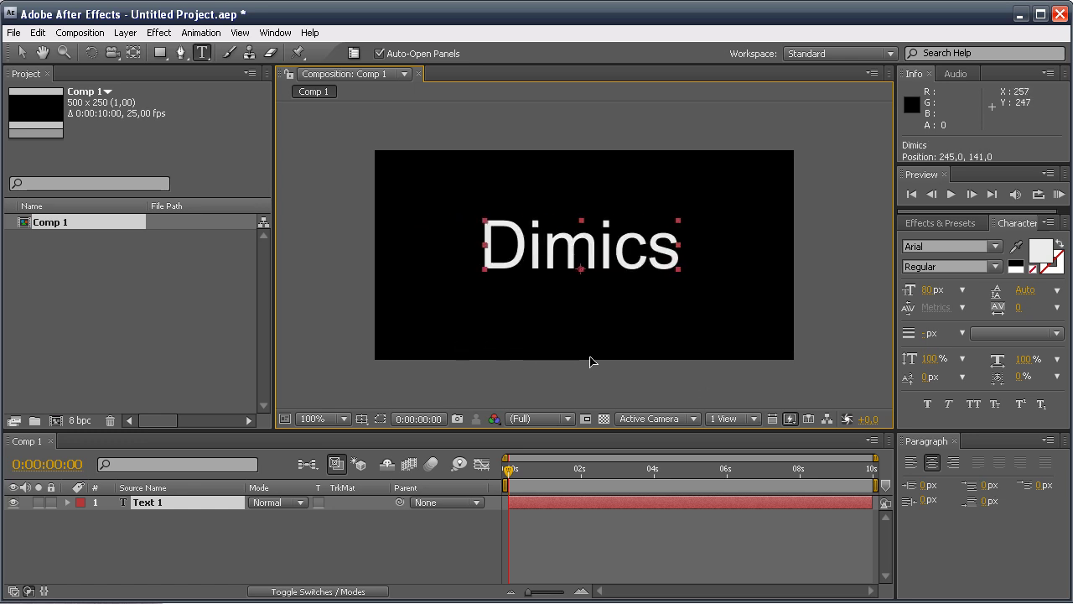
Step: Show the title/action safe guides, and centre the Dimics text on them with its font size set to 85 px
left_click(362, 418)
left_click(399, 430)
key("KP_Enter")
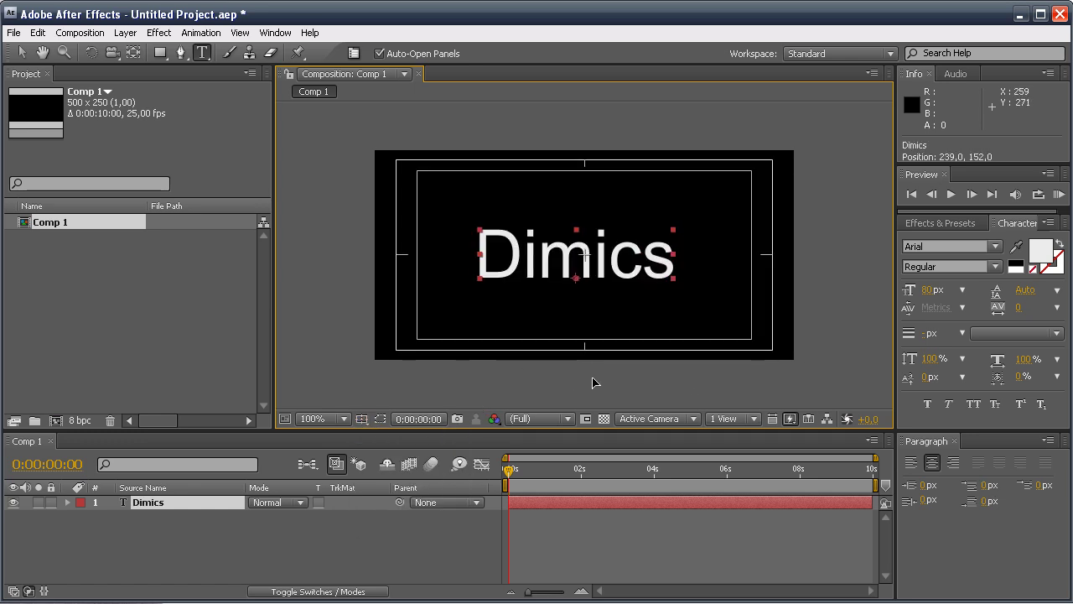
left_click_drag(592, 378, 601, 377)
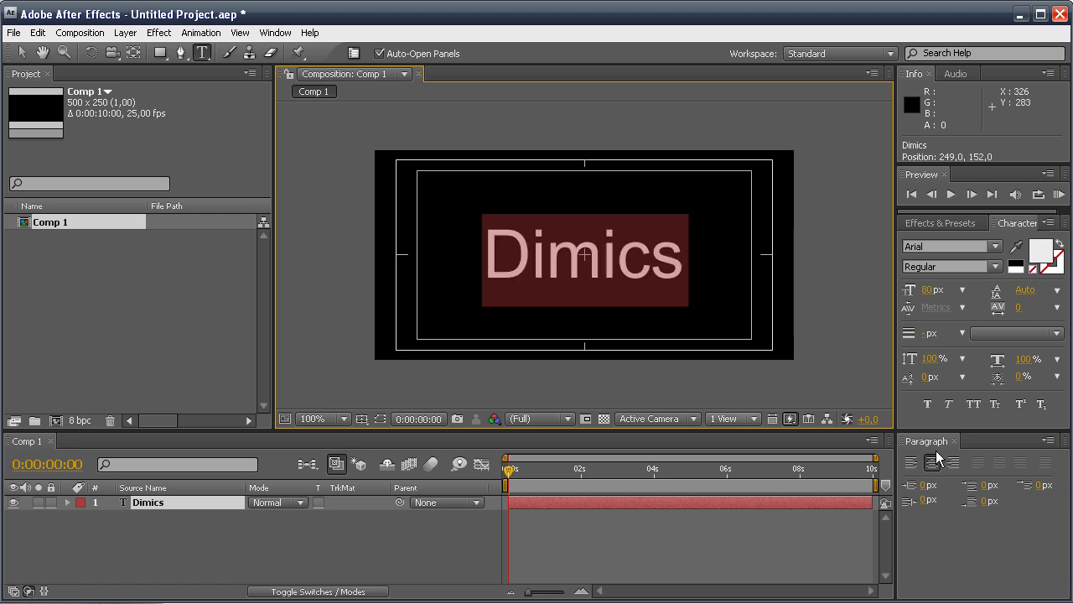
left_click_drag(927, 289, 941, 291)
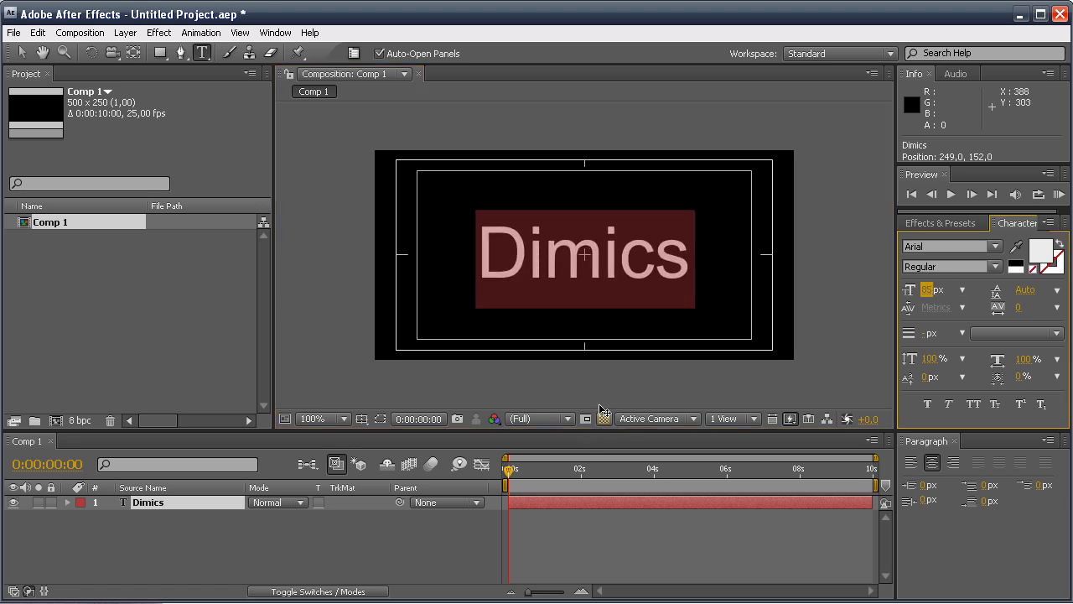
left_click_drag(603, 363, 602, 366)
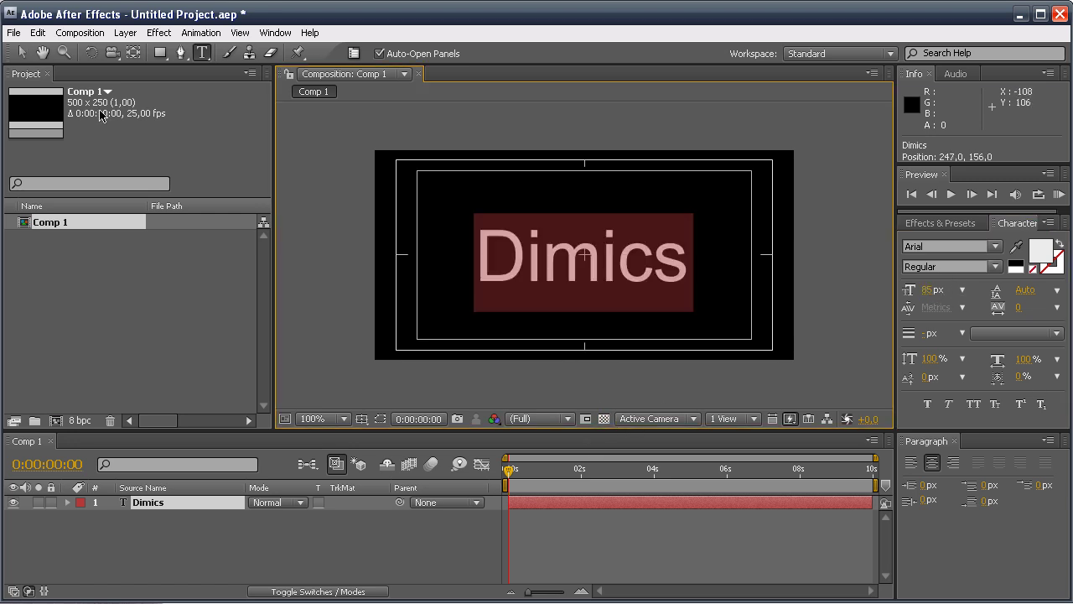
Step: Pre-compose the Dimics text layer as "Text pre", moving all attributes into the new composition
left_click(125, 33)
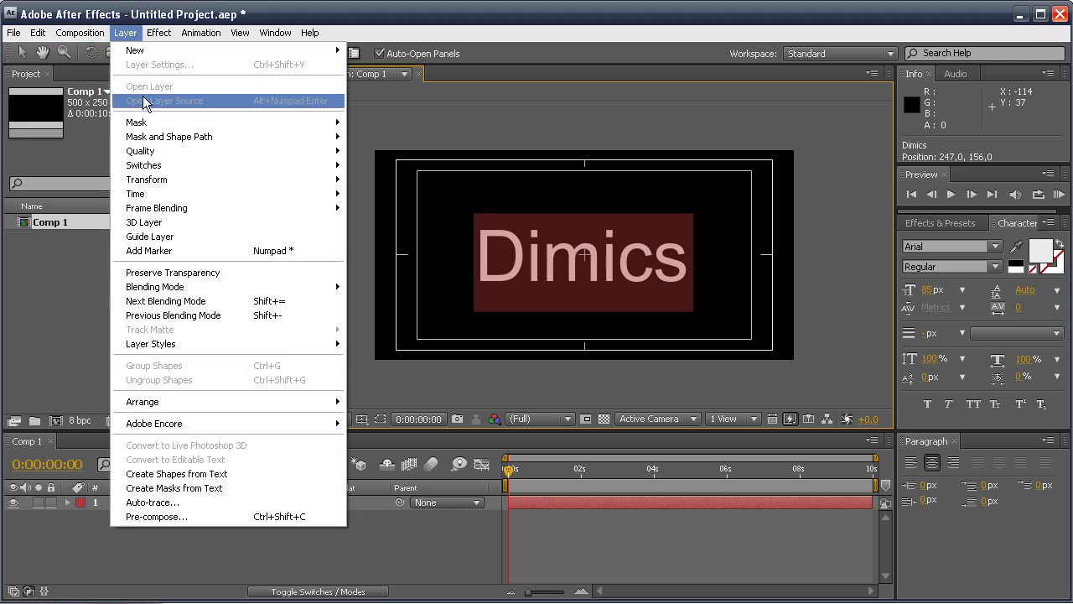
left_click(156, 516)
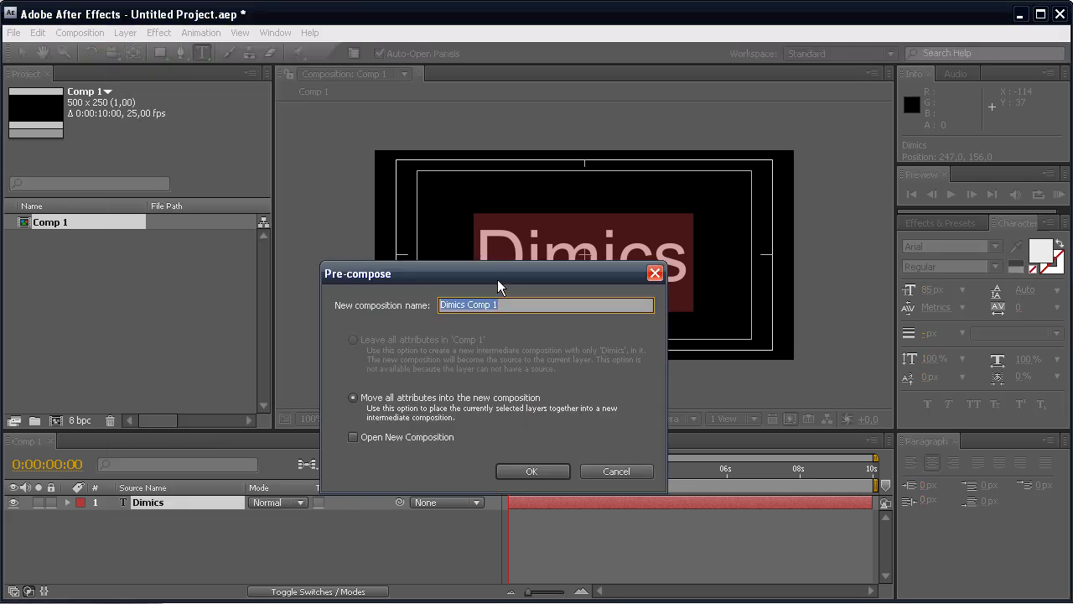
left_click_drag(497, 279, 492, 270)
type("Text pre")
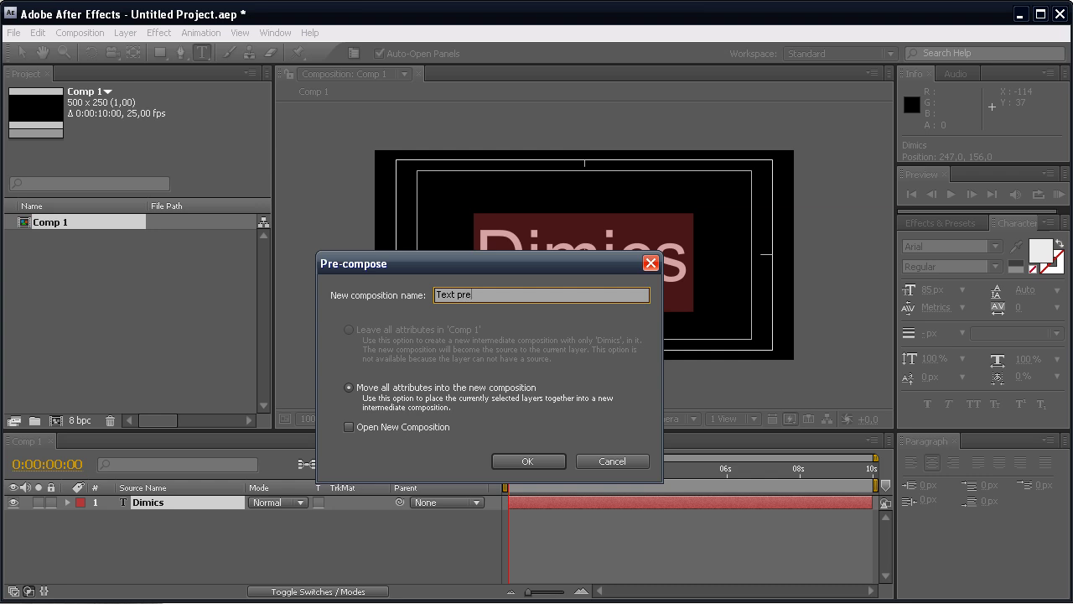
key("Return")
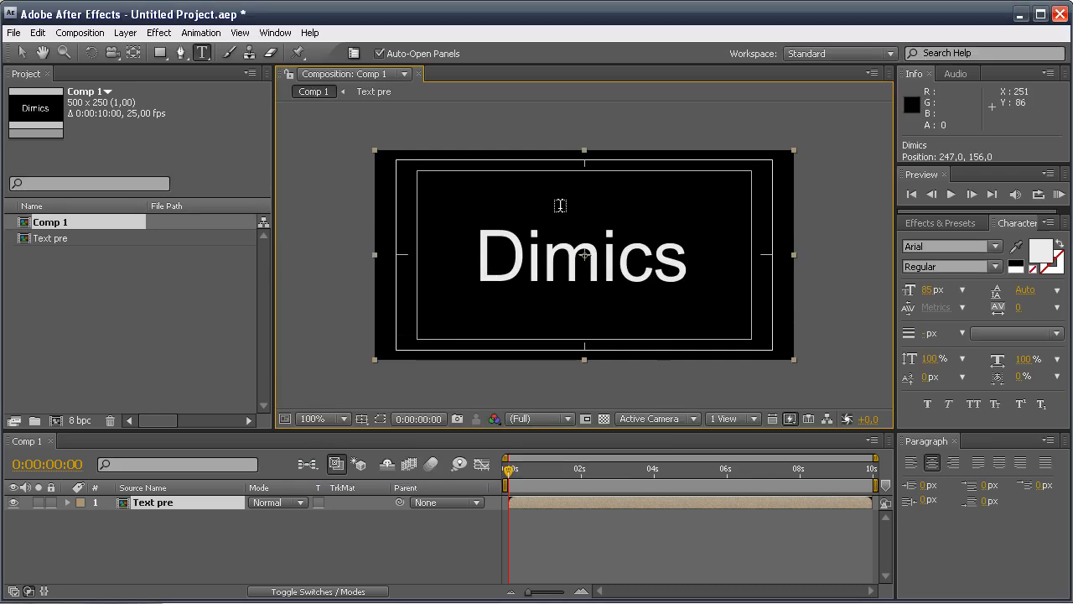
Step: Hide the title/action safe guides and apply the Linear Wipe transition effect to the Text pre layer
left_click(364, 420)
left_click(390, 431)
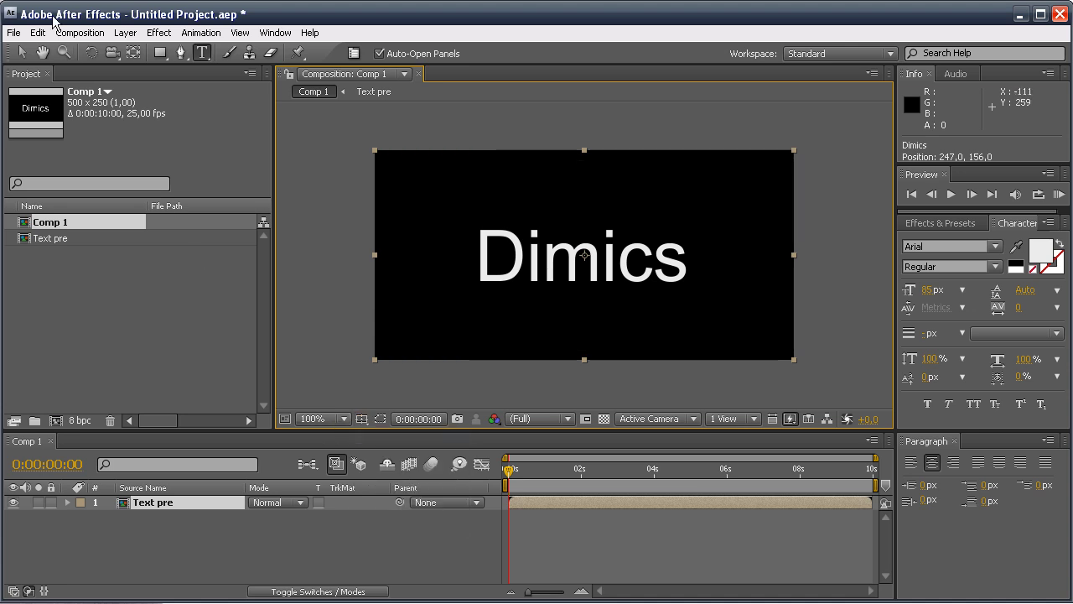
left_click(155, 35)
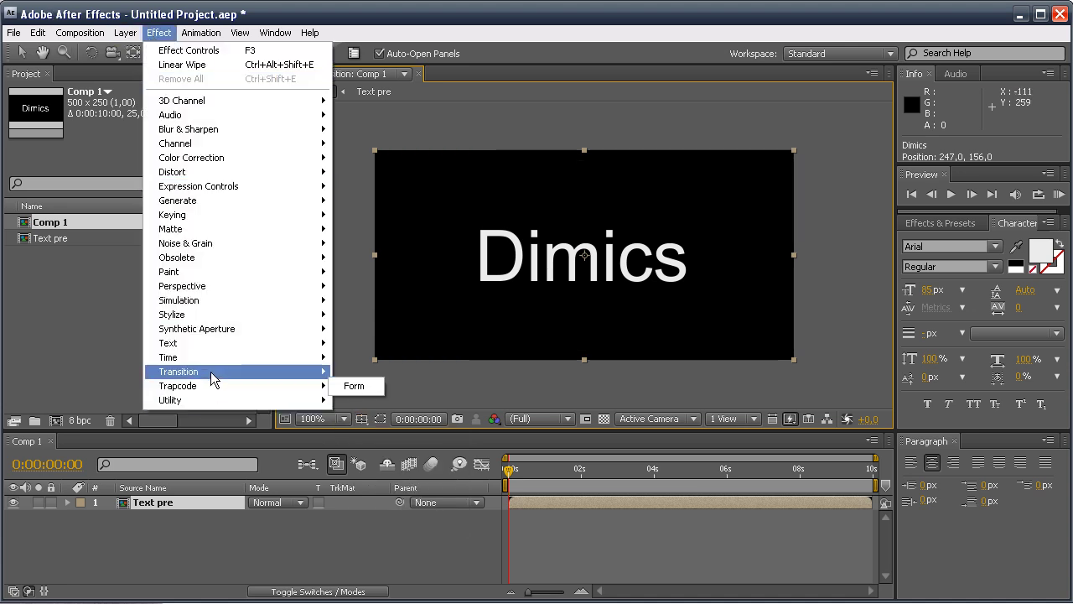
mouse_move(211, 371)
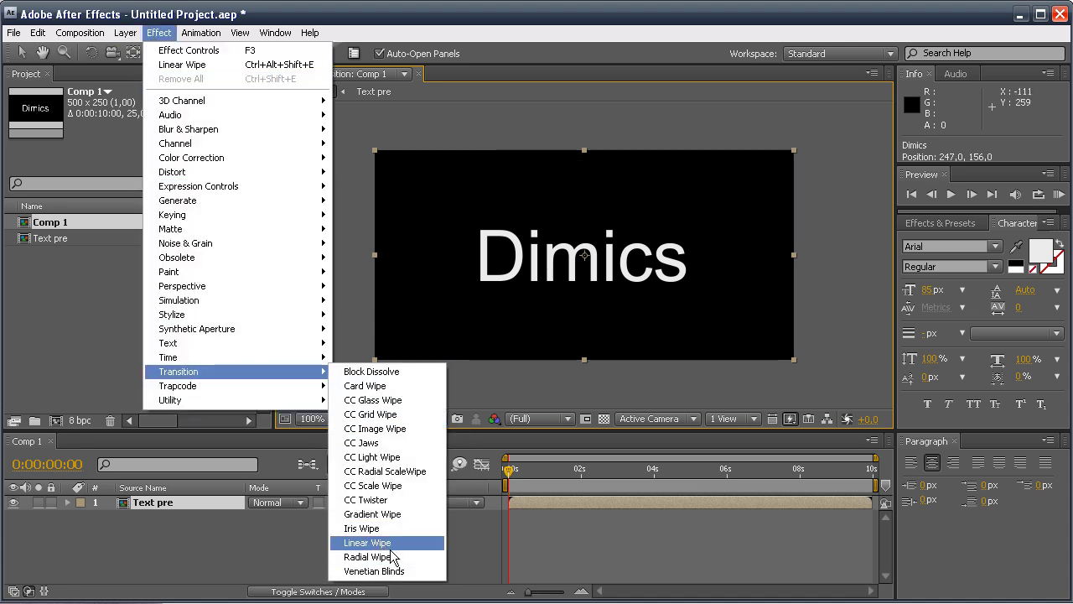
left_click(369, 542)
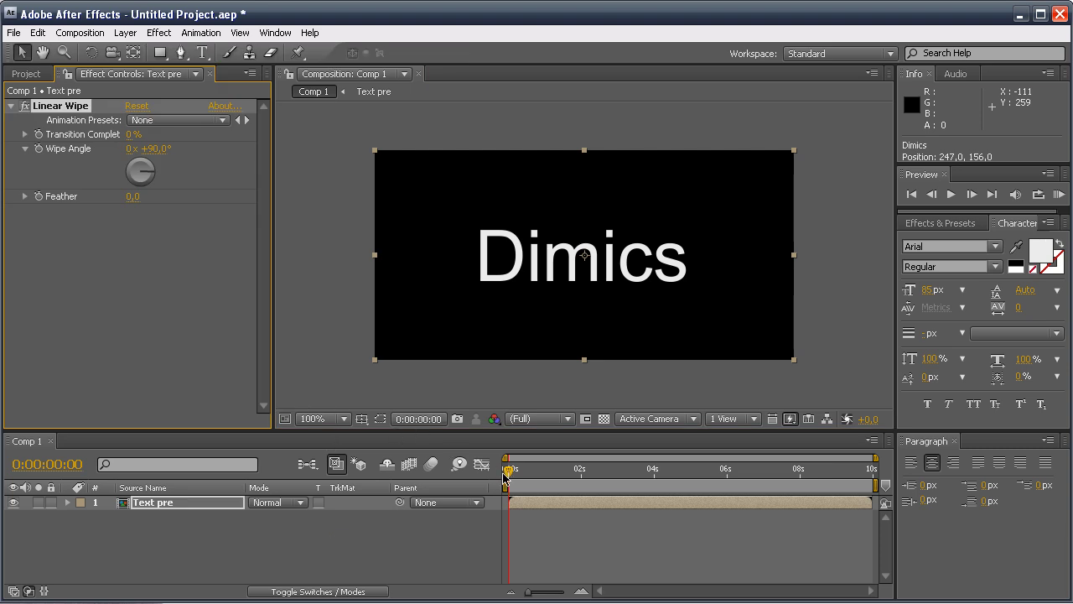
Step: Keyframe the Linear Wipe's Transition Completion from 0% at 0:00:02:00 to 100% at 0:00:04:00
left_click_drag(509, 472, 582, 475)
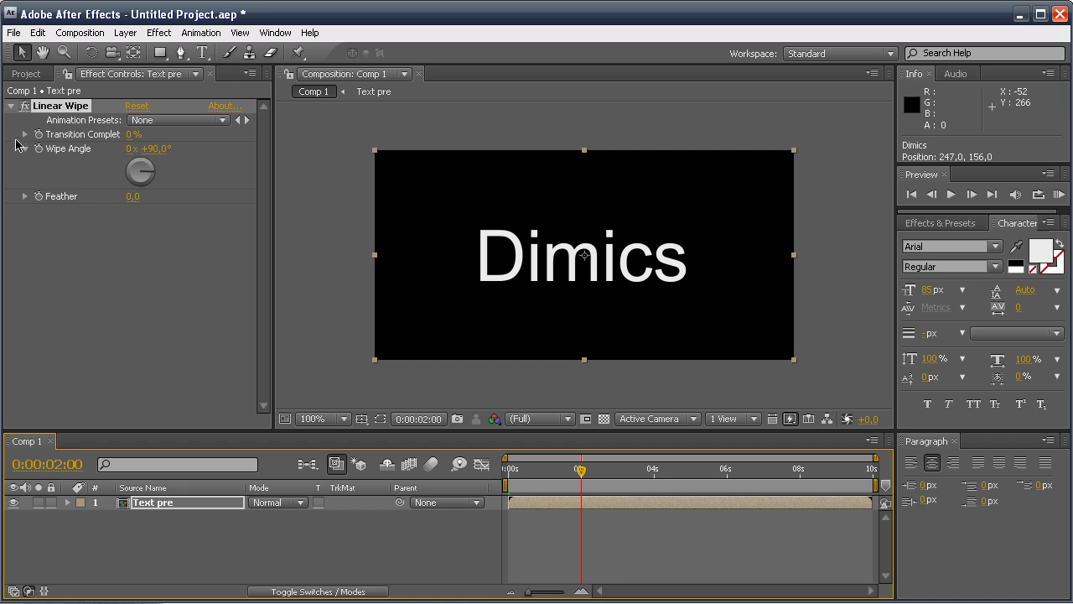
left_click(38, 135)
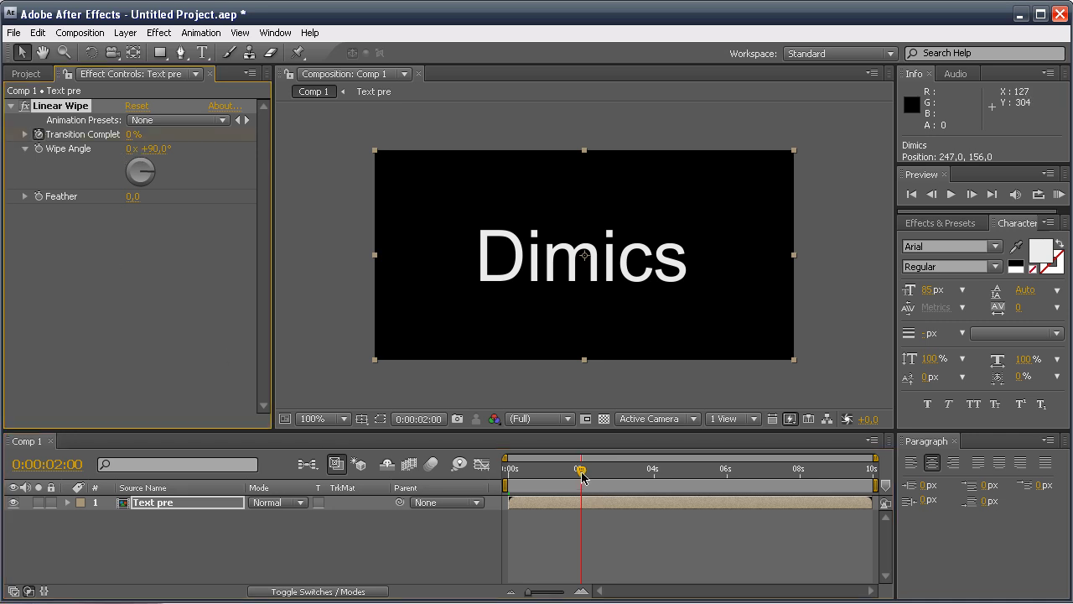
left_click_drag(582, 474, 657, 475)
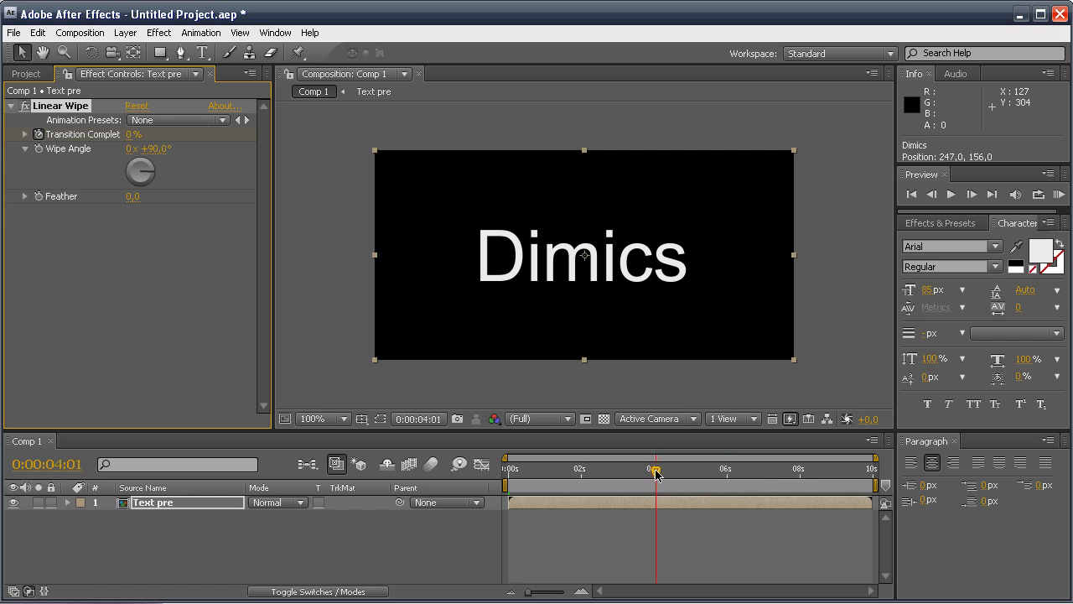
left_click(656, 475)
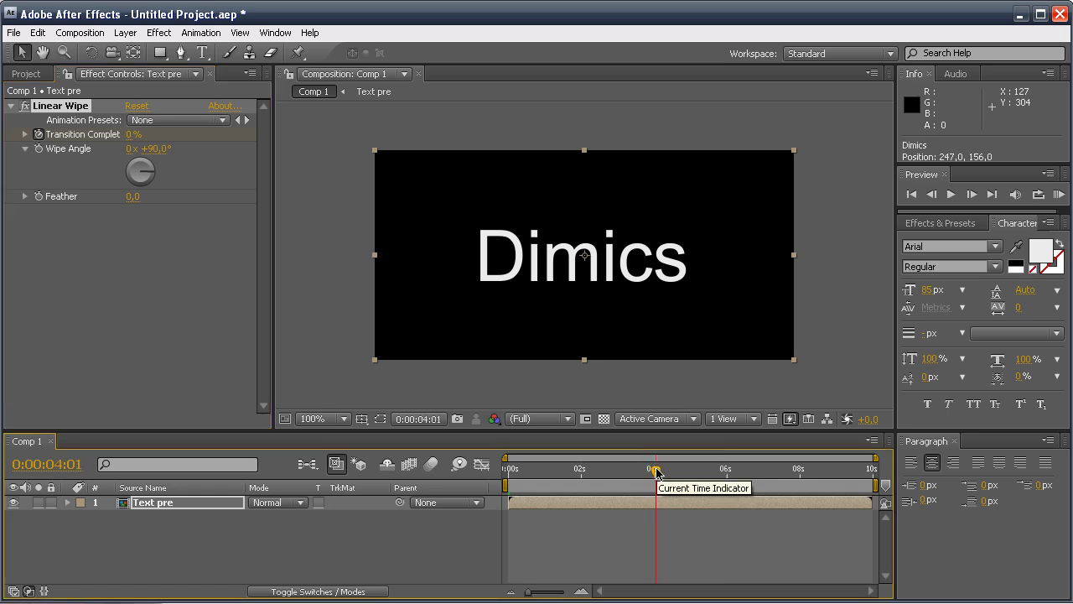
left_click_drag(657, 474, 654, 475)
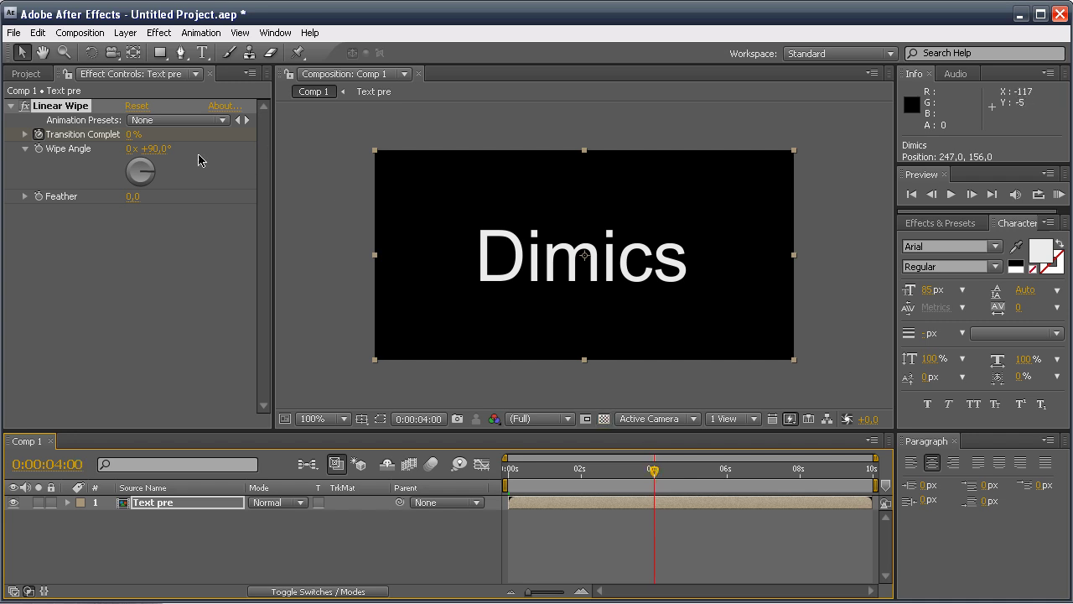
left_click_drag(130, 137, 371, 134)
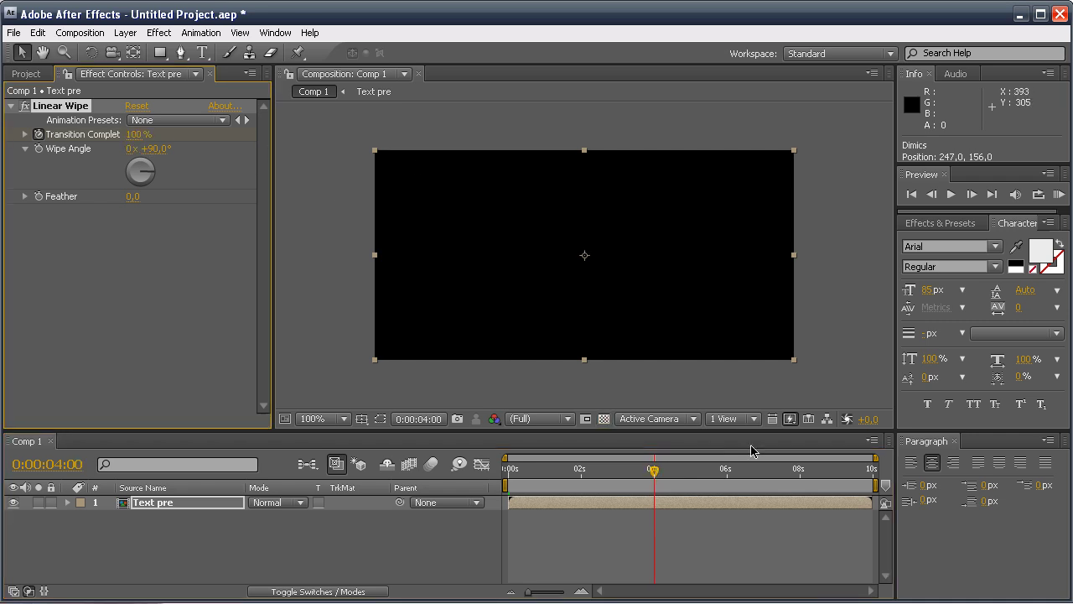
Step: Set the Linear Wipe's Feather to 40 and check the softened wipe edge at 0:00:02:15
left_click_drag(654, 474, 617, 475)
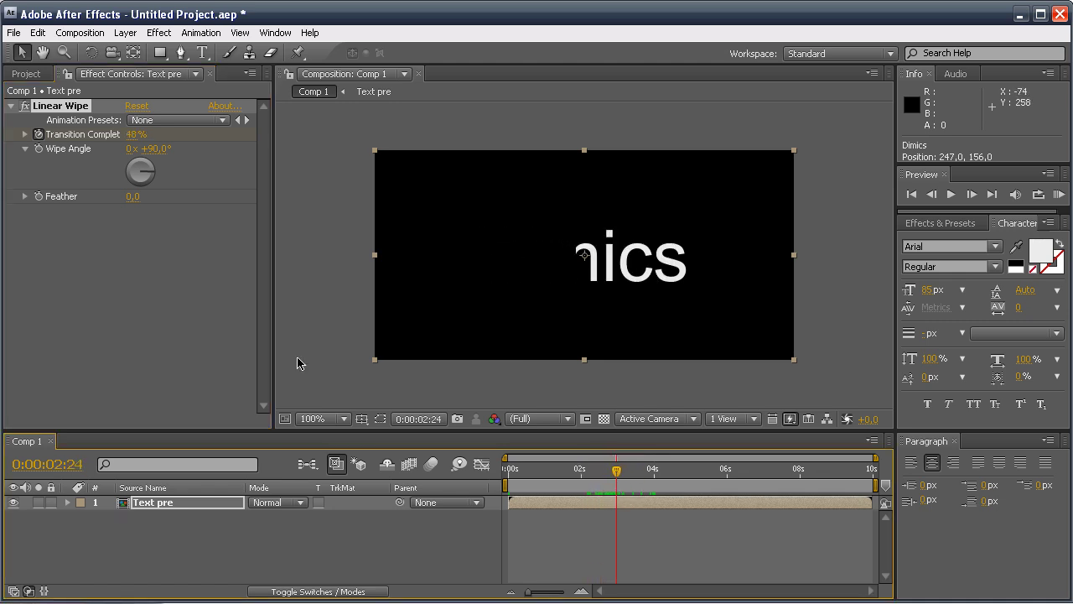
left_click(134, 197)
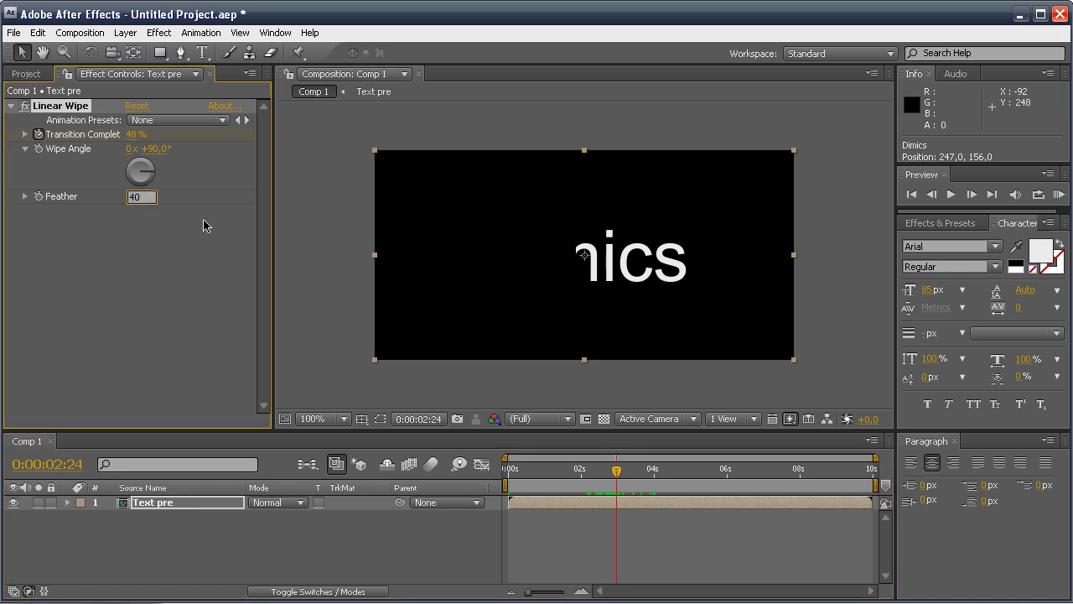
type("40")
left_click(163, 266)
mouse_move(617, 472)
left_mouse_down()
mouse_move(586, 471)
mouse_move(639, 471)
mouse_move(603, 471)
left_mouse_up()
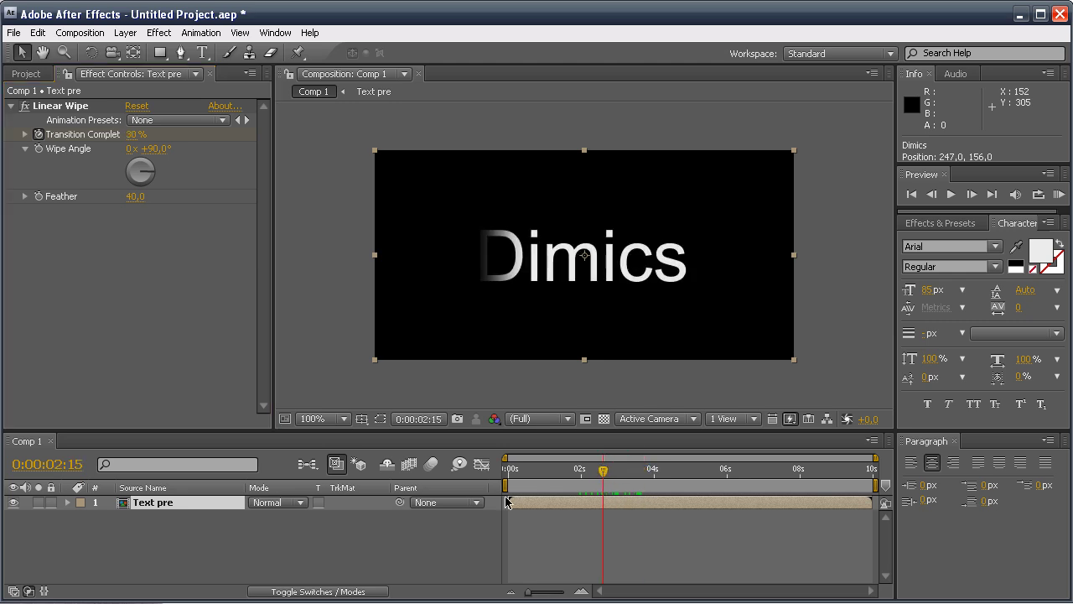
left_click(227, 545)
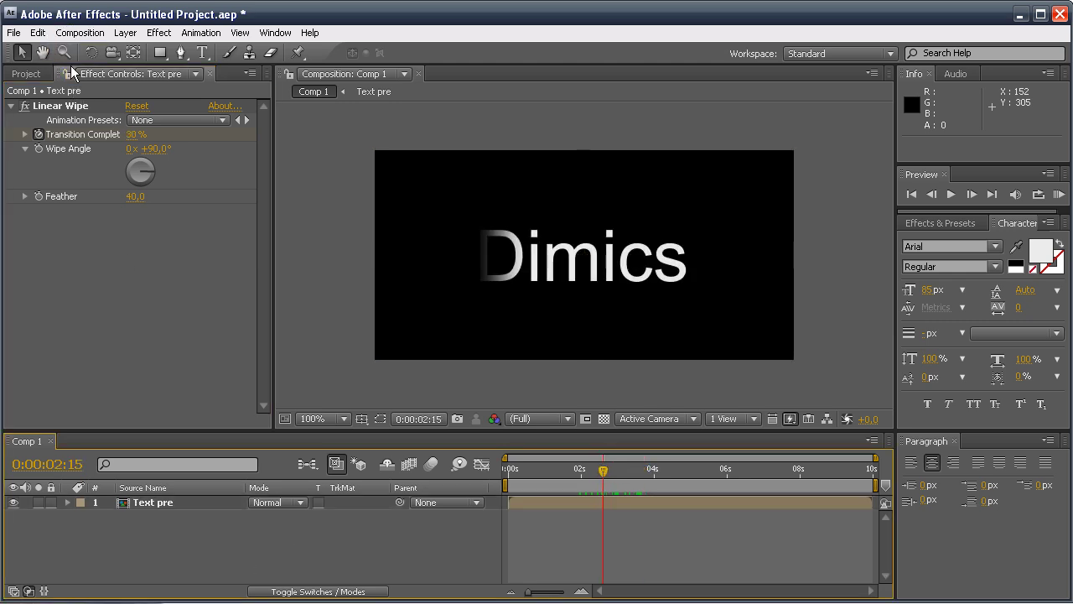
Step: Create a new 500 x 250 px, 10-second composition named "Build Wipe"
left_click(80, 33)
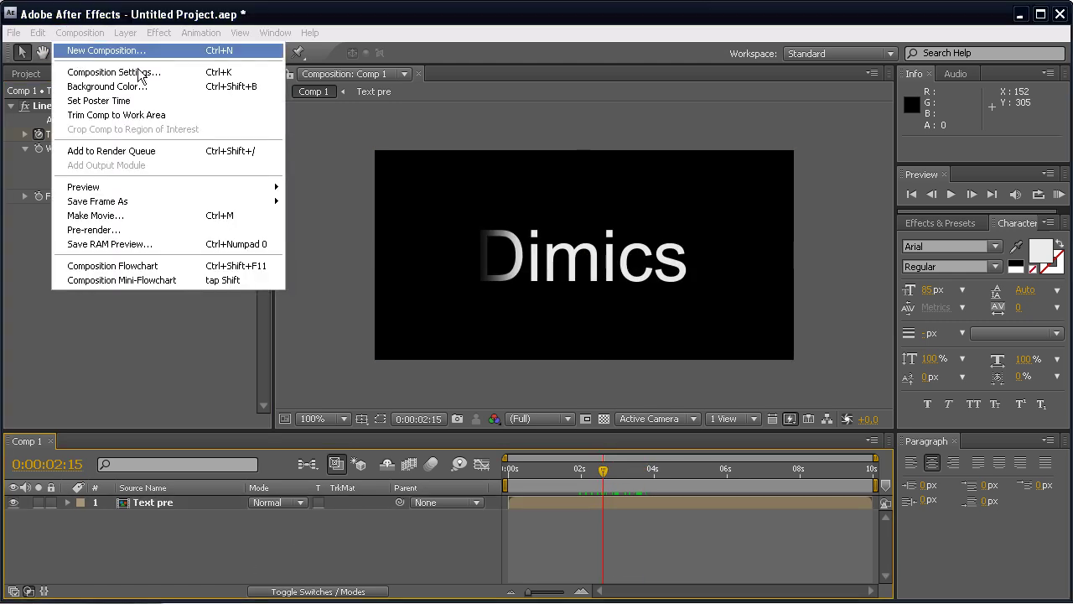
left_click(92, 48)
left_click_drag(475, 105, 464, 123)
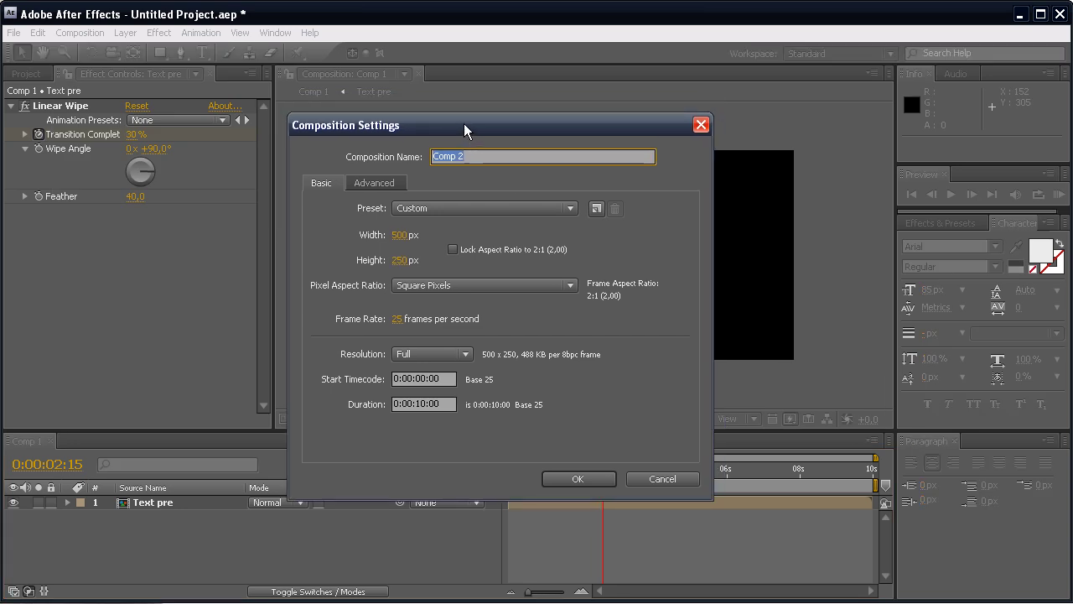
type("Build Wipe")
left_click(608, 481)
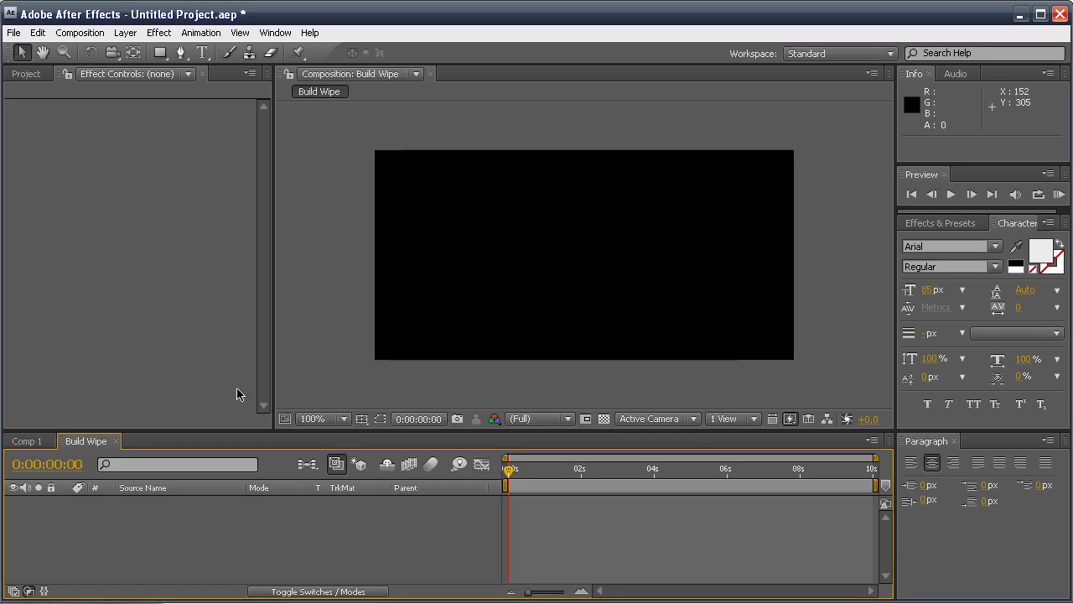
Step: Add a white (FFFFFF) solid layer at full composition size to Build Wipe
left_click(125, 32)
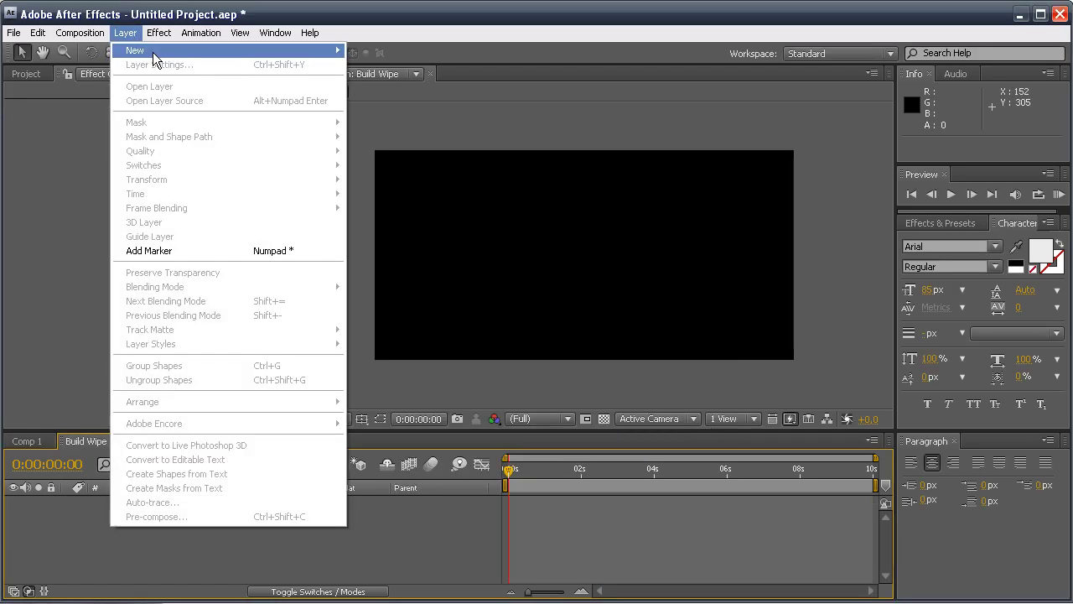
mouse_move(152, 51)
left_click(393, 67)
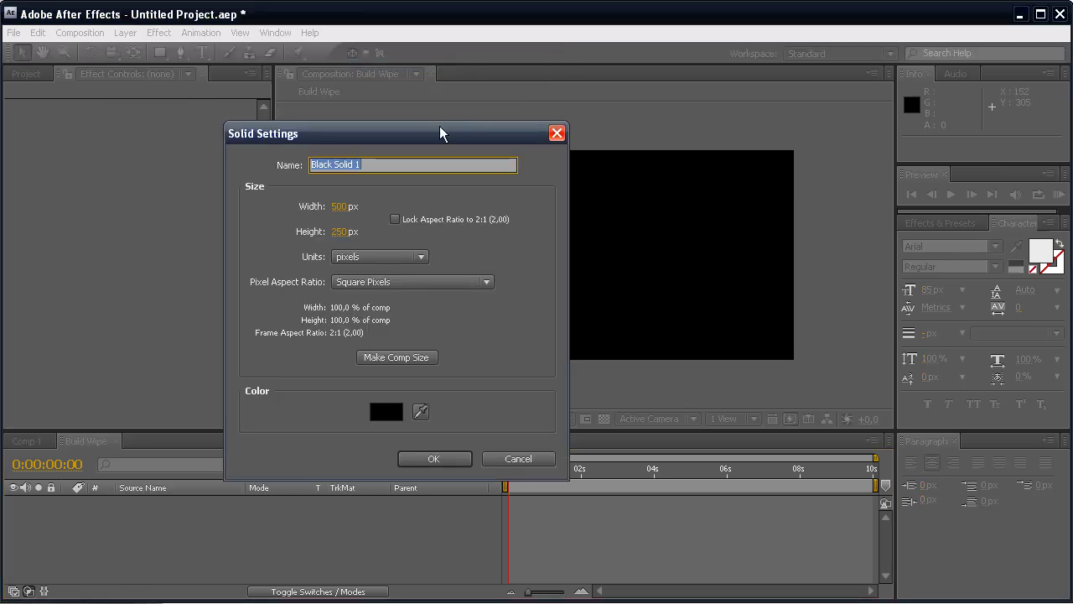
left_click_drag(440, 126, 469, 115)
left_click(417, 400)
type("ffffff")
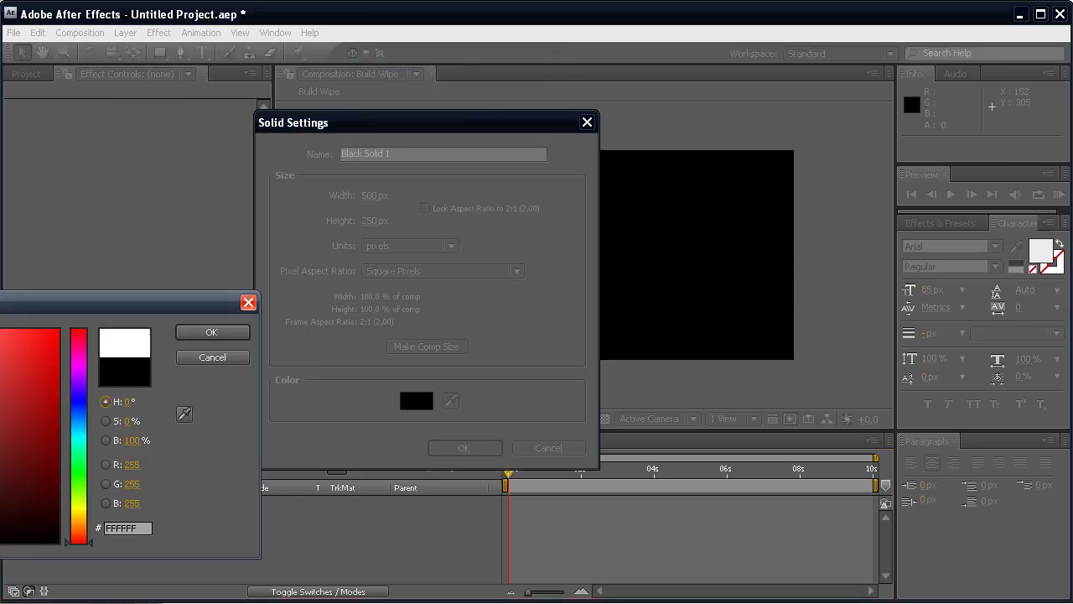
left_click_drag(0, 305, 390, 266)
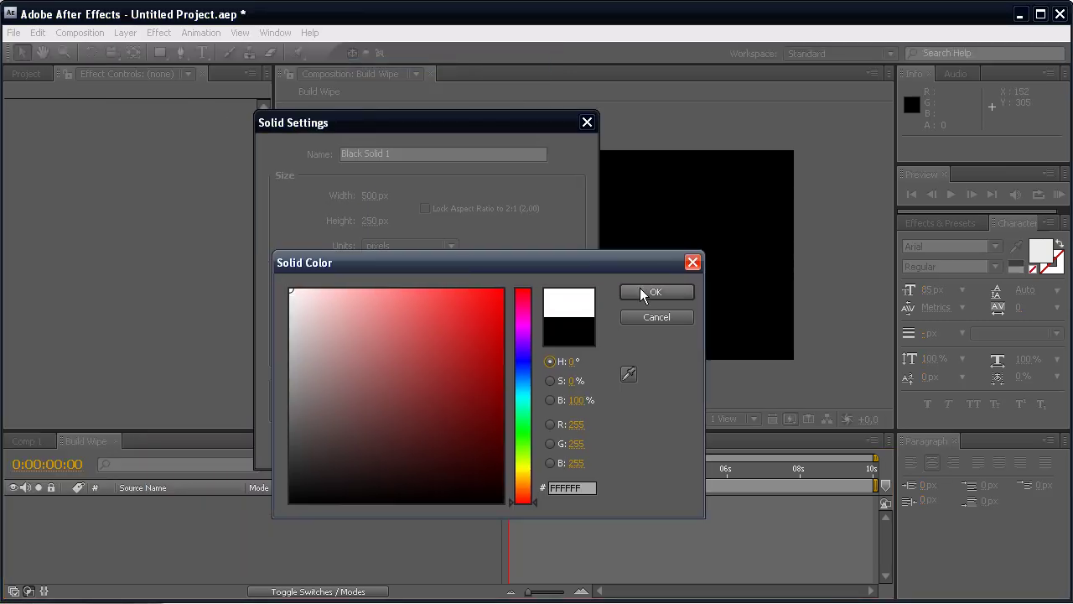
left_click(646, 292)
left_click(463, 449)
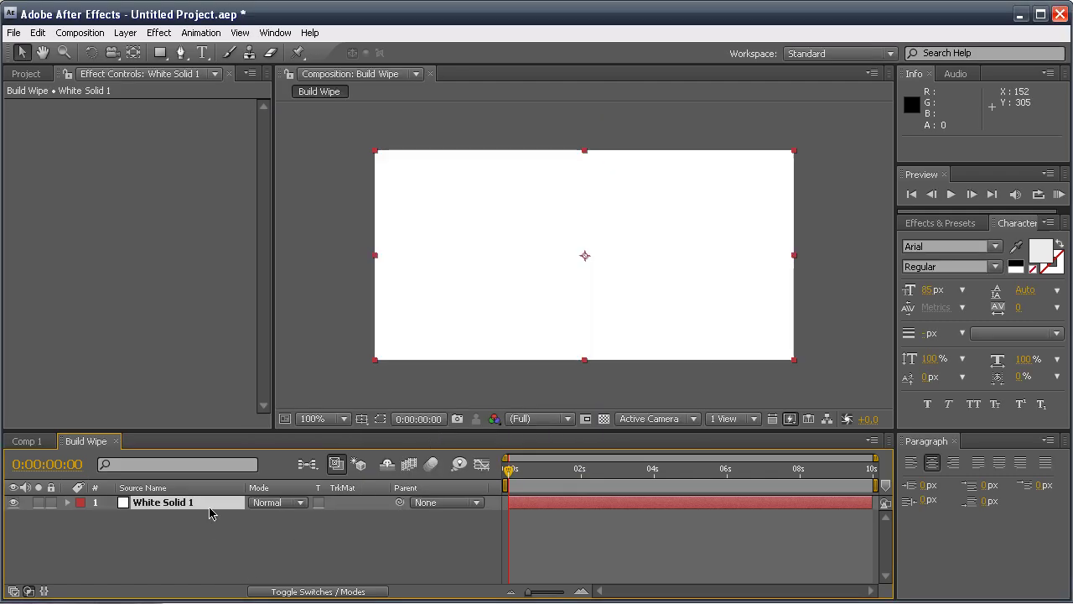
Step: Apply the Linear Wipe transition effect to the white solid
left_click(159, 33)
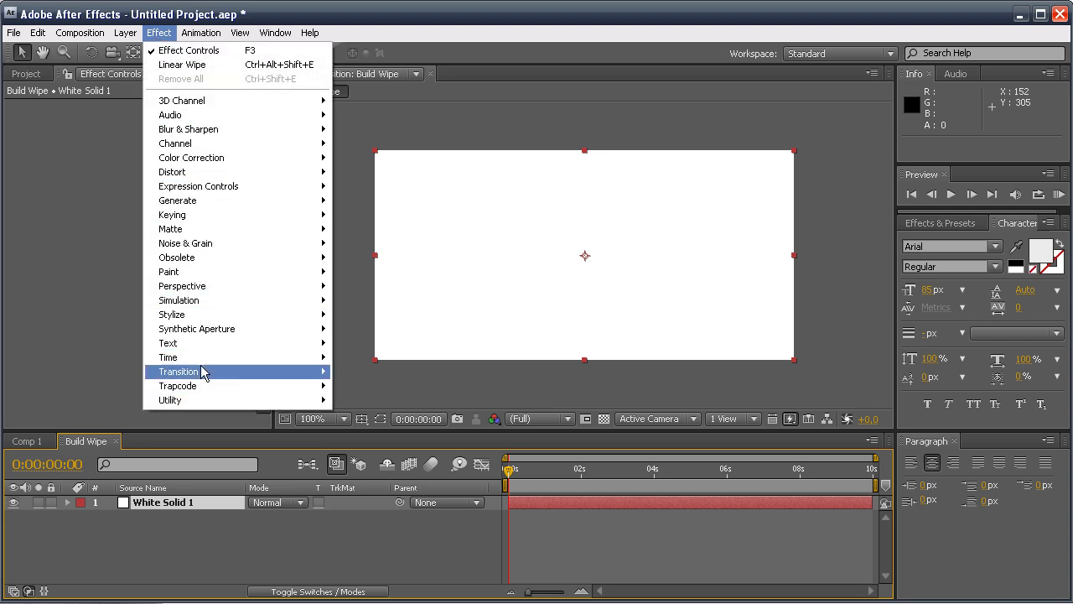
mouse_move(196, 375)
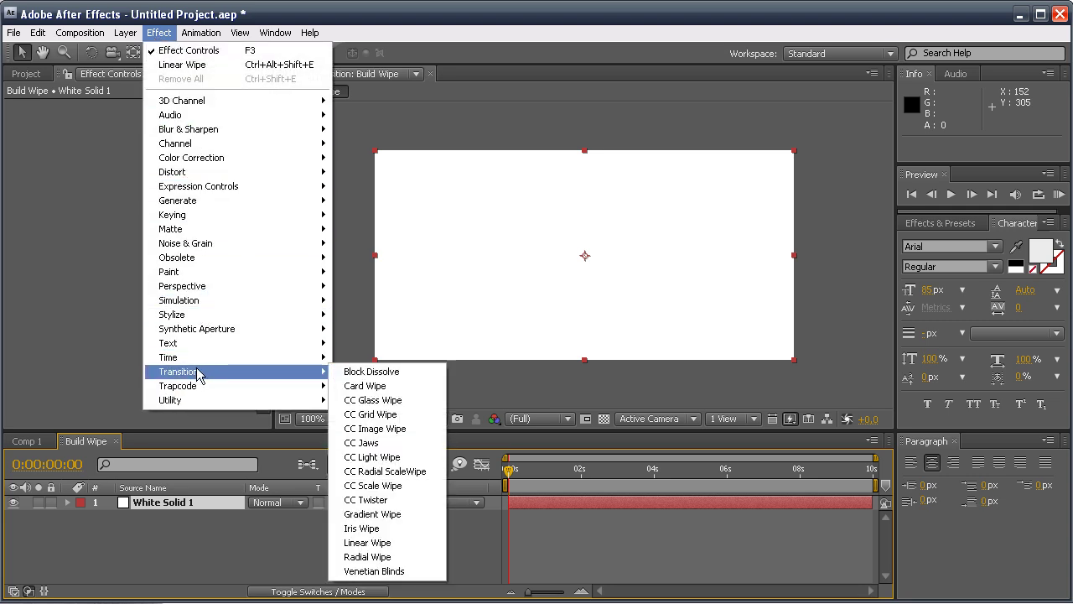
left_click(373, 543)
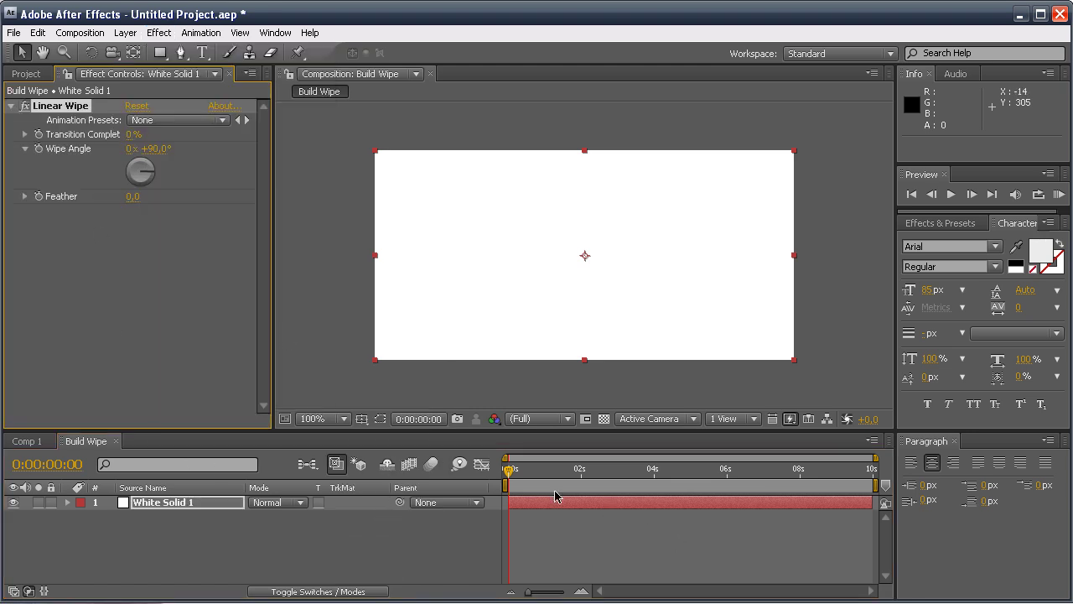
Step: Set the white solid's Wipe Angle to -90° and keyframe Transition Completion from 100% at 0:00:02:00 to 0% at 0:00:06:00
left_click_drag(510, 472, 582, 476)
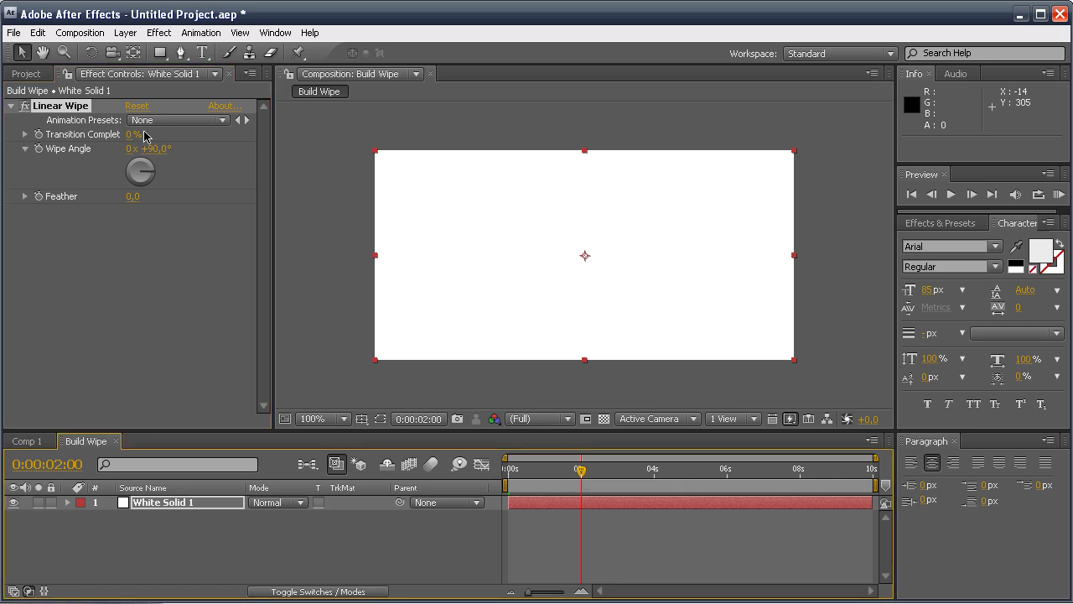
left_click_drag(129, 134, 355, 136)
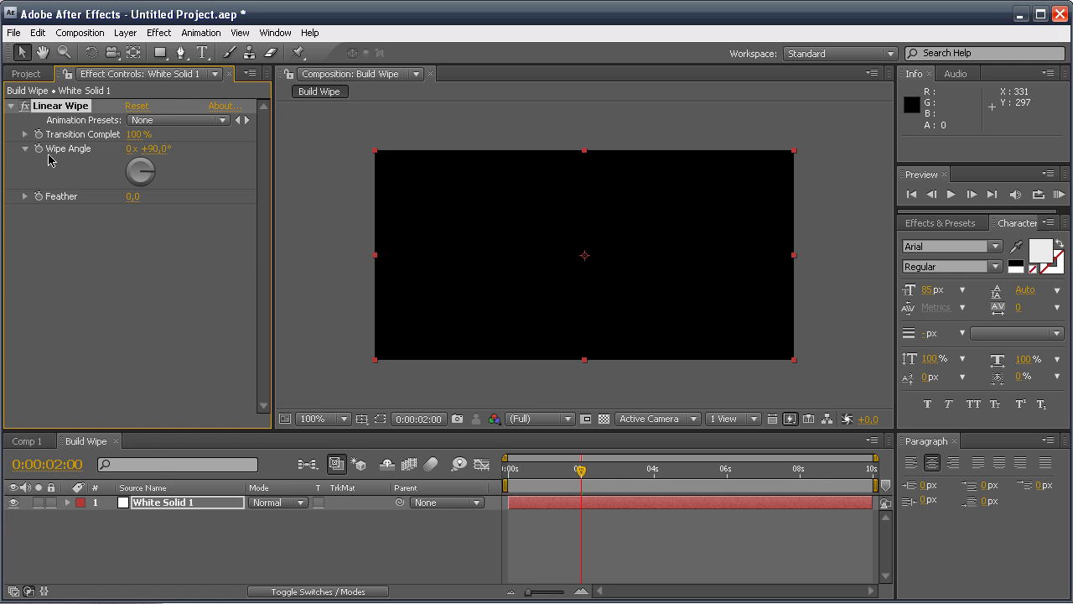
left_click(154, 149)
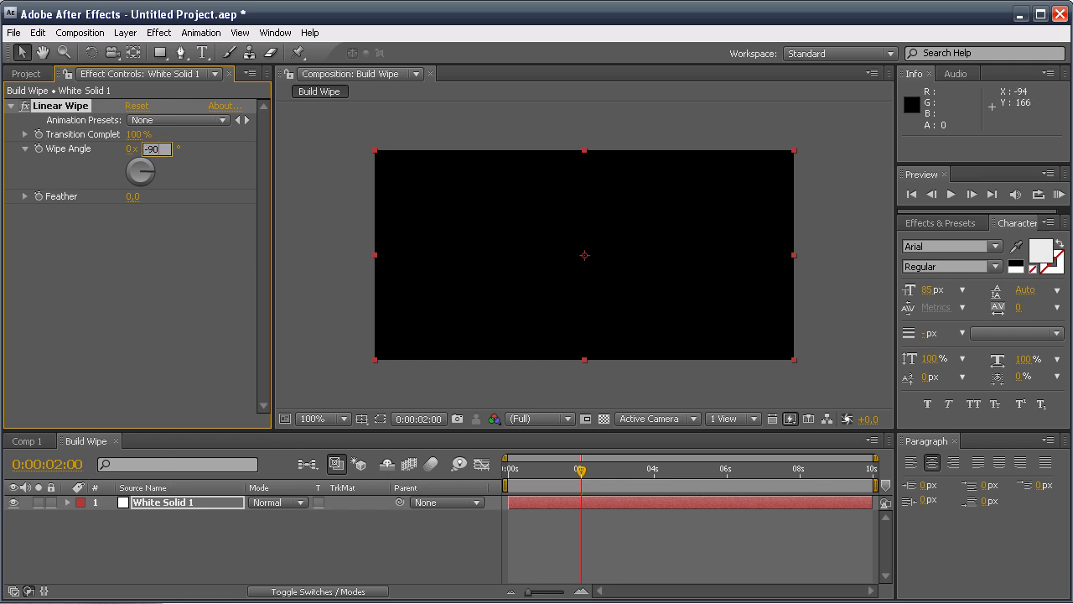
type("-90")
left_click(204, 278)
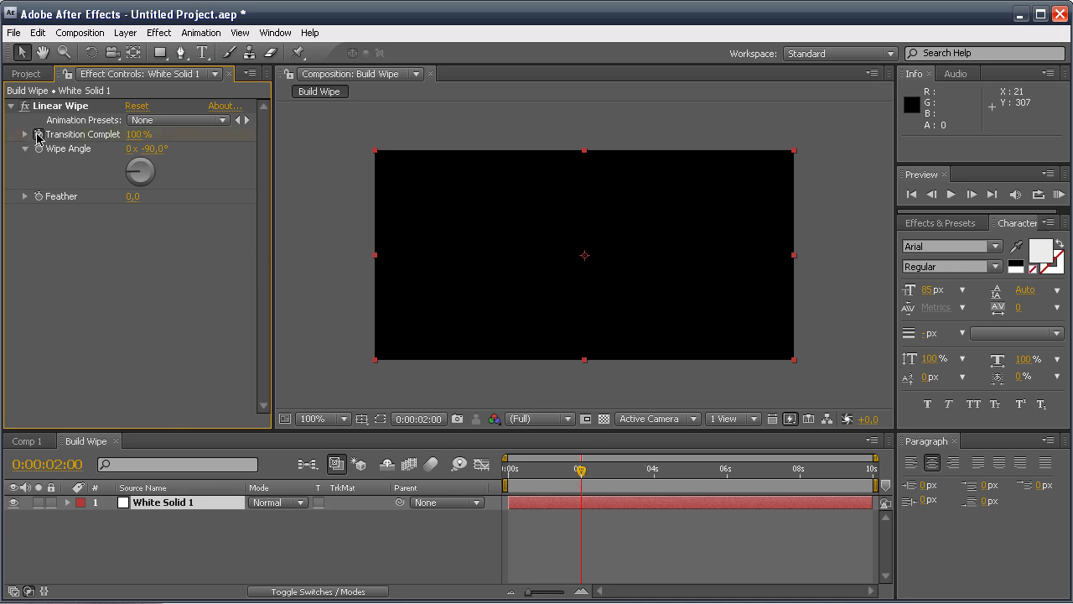
left_click(38, 135)
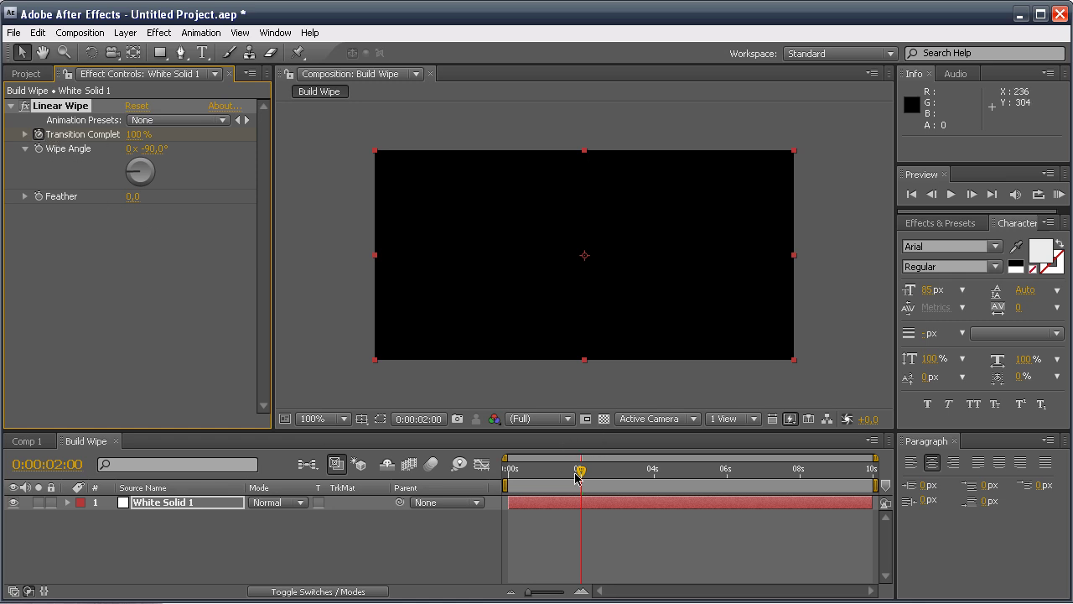
left_click_drag(575, 475, 728, 475)
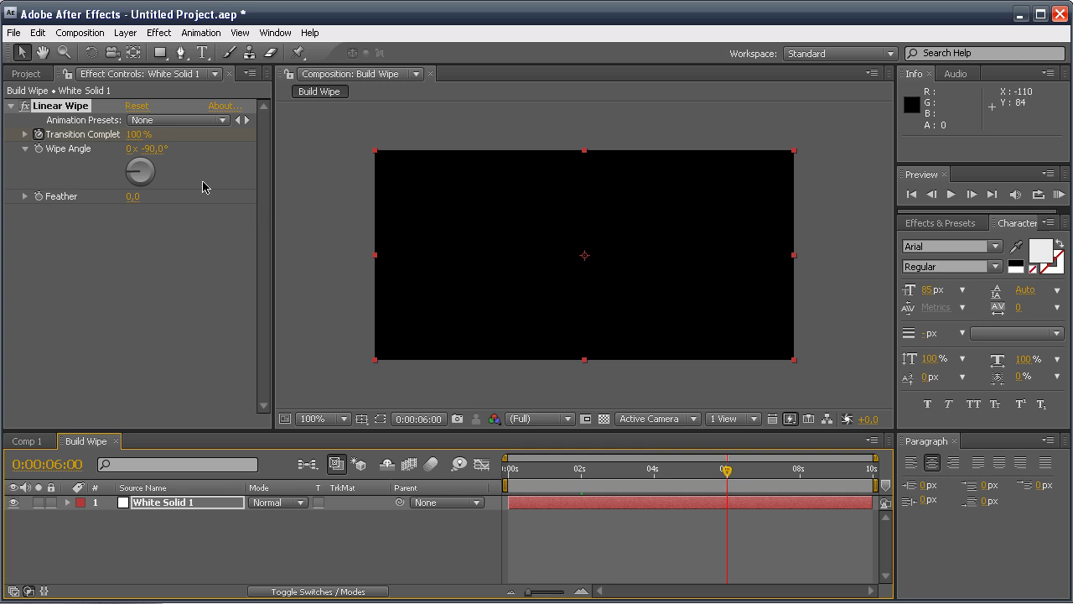
left_click_drag(143, 144, 25, 138)
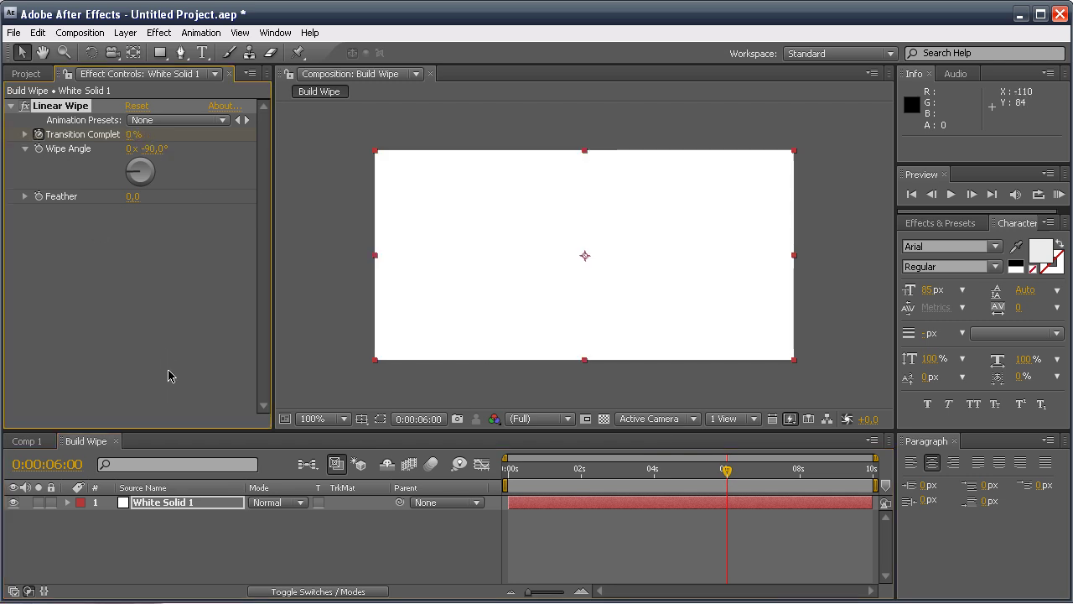
Step: Set the white solid's Linear Wipe Feather to 200 and check the gradient wipe around 0:00:02:24
left_click(132, 197)
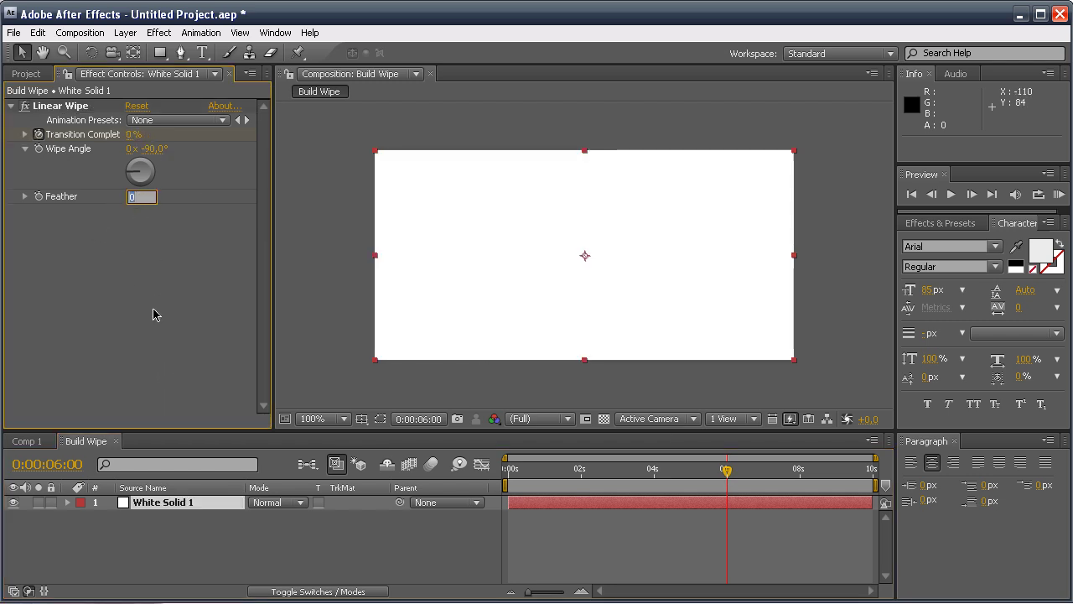
type("200")
left_click(144, 265)
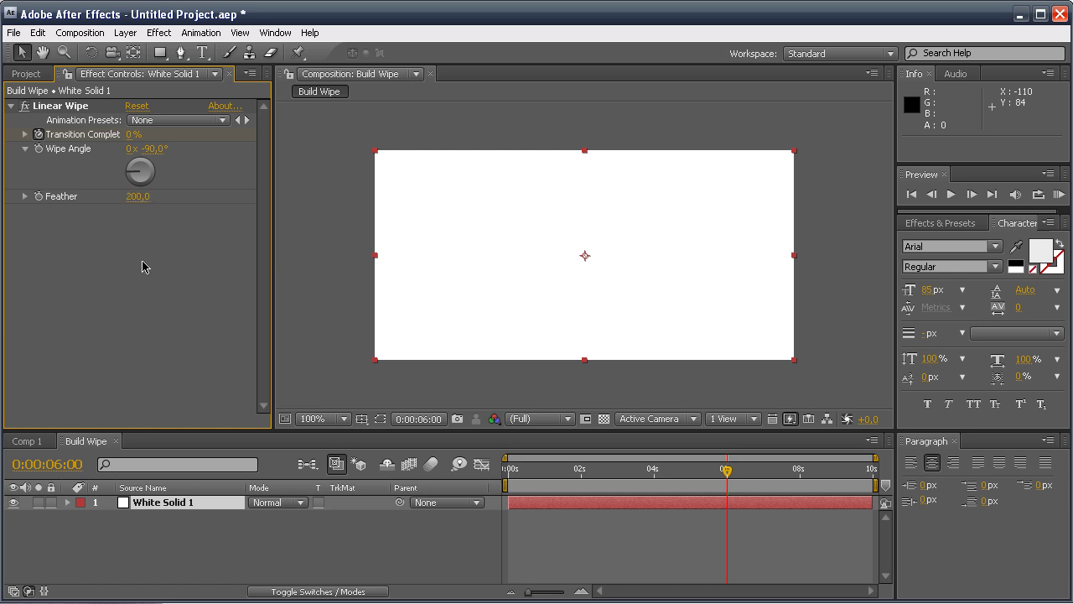
left_click_drag(726, 477, 618, 477)
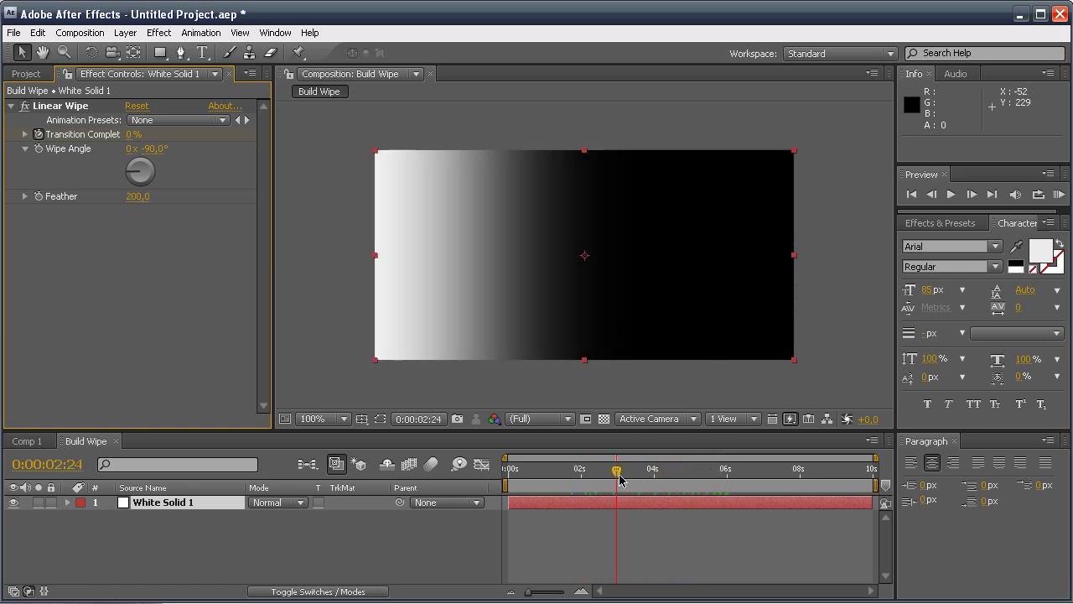
Step: Create a new 500 x 250 px, 10-second composition named "Form"
left_click(80, 32)
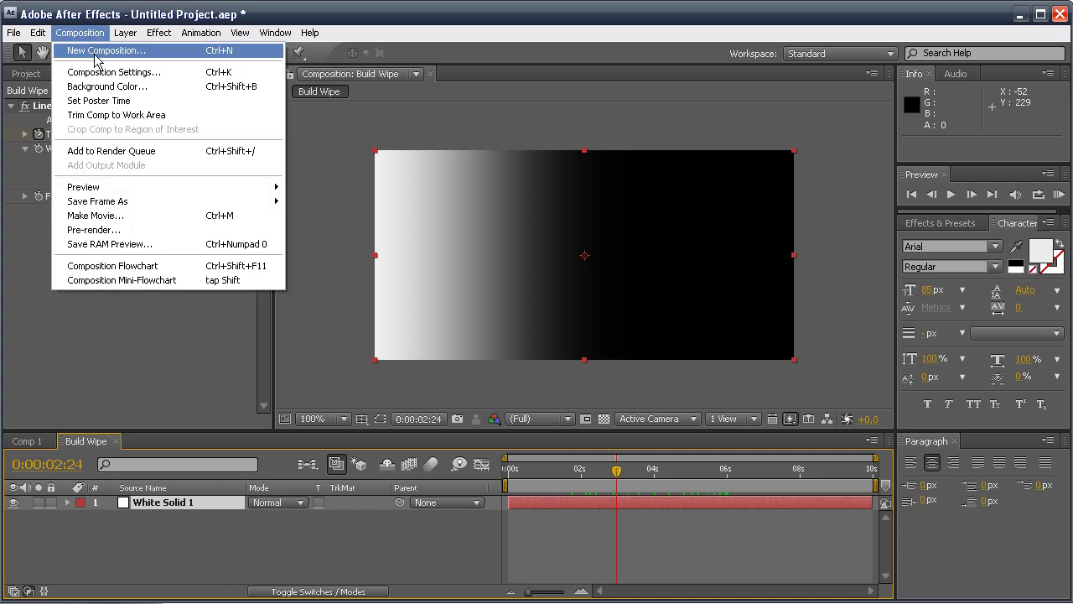
left_click(88, 47)
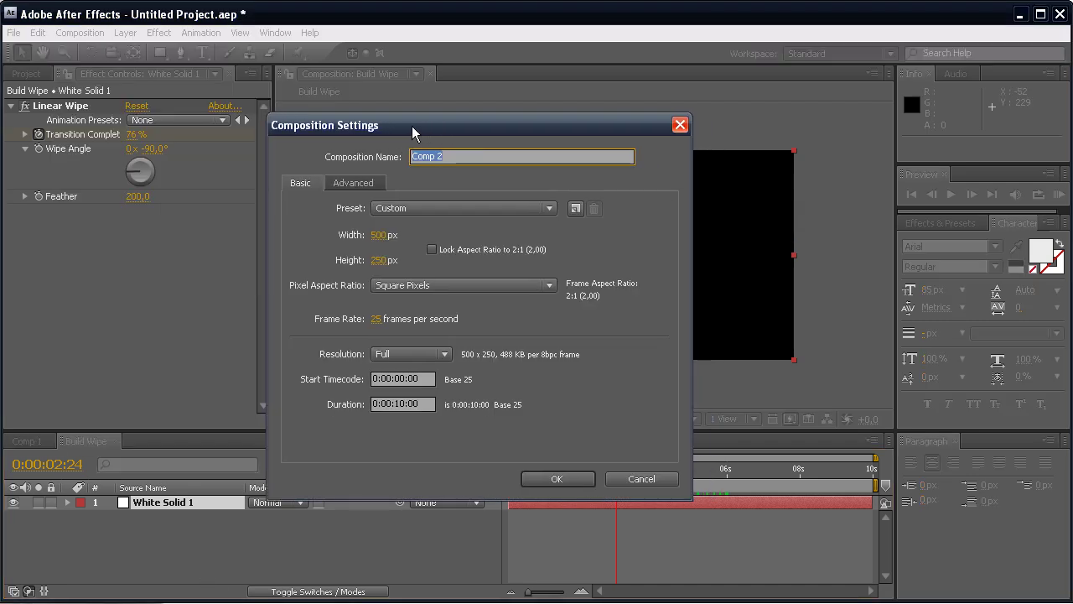
type("Form")
key("Return")
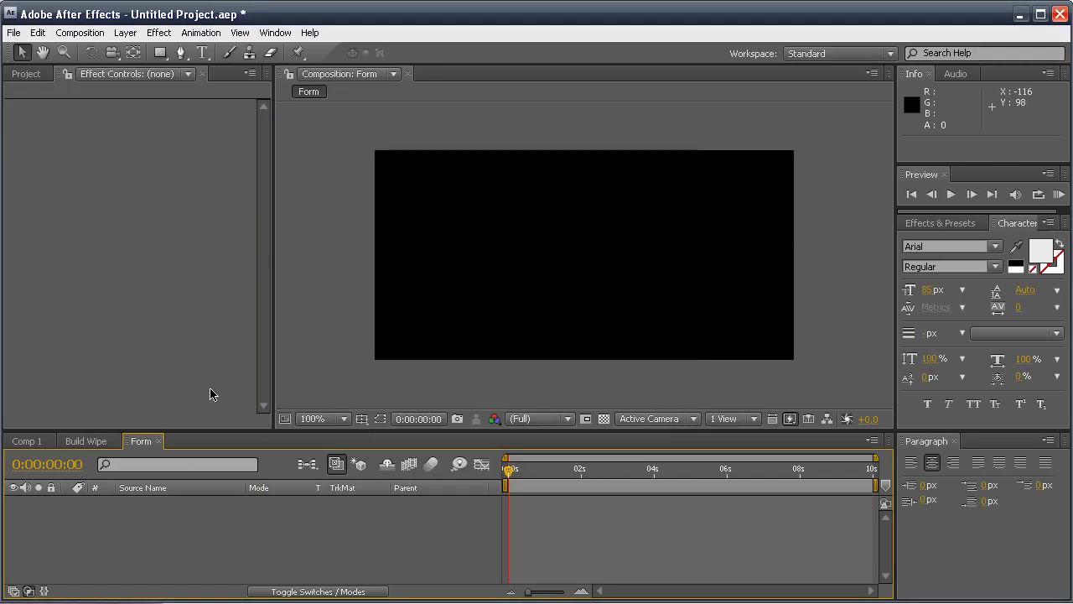
Step: Add the Text pre and Build Wipe compositions to the Form composition, with Build Wipe above Text pre
left_click(24, 74)
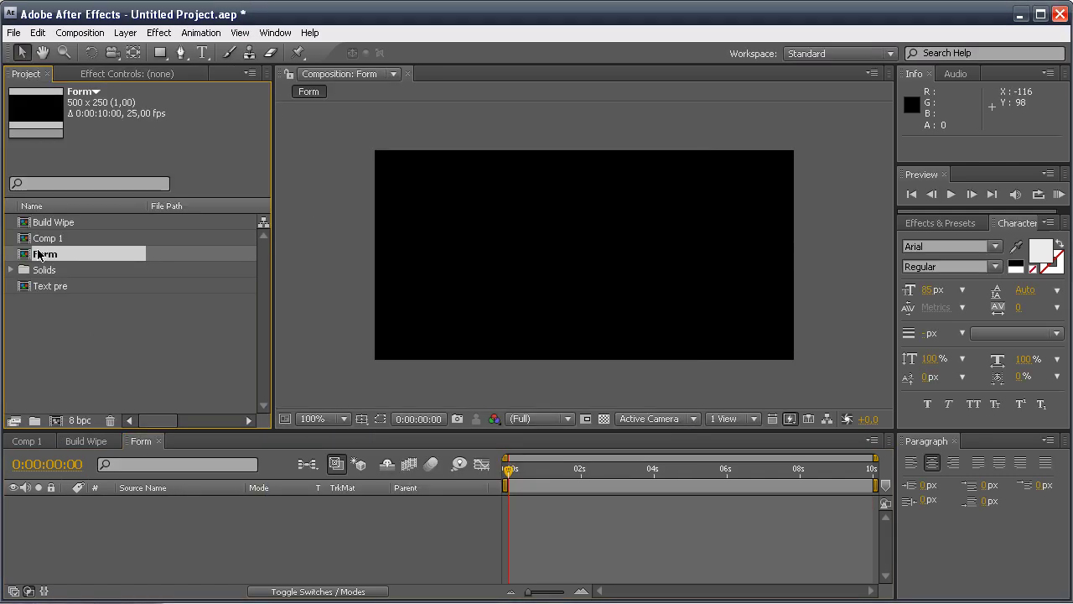
left_click_drag(55, 289, 69, 466)
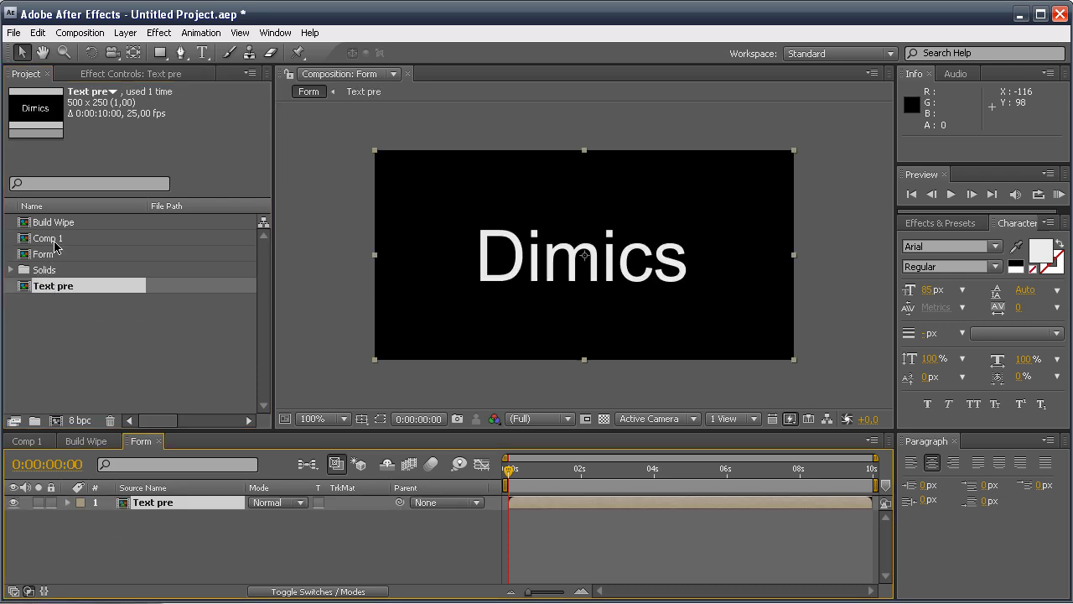
left_click_drag(55, 224, 174, 503)
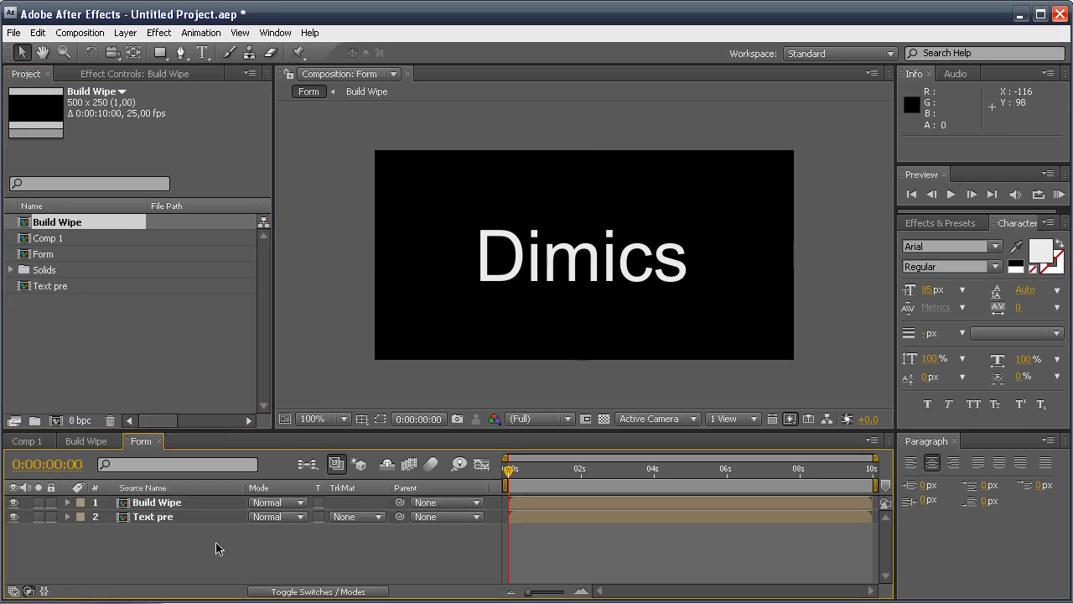
Step: Add a blue solid layer at full composition size above the other layers in the Form composition
left_click(124, 32)
mouse_move(168, 50)
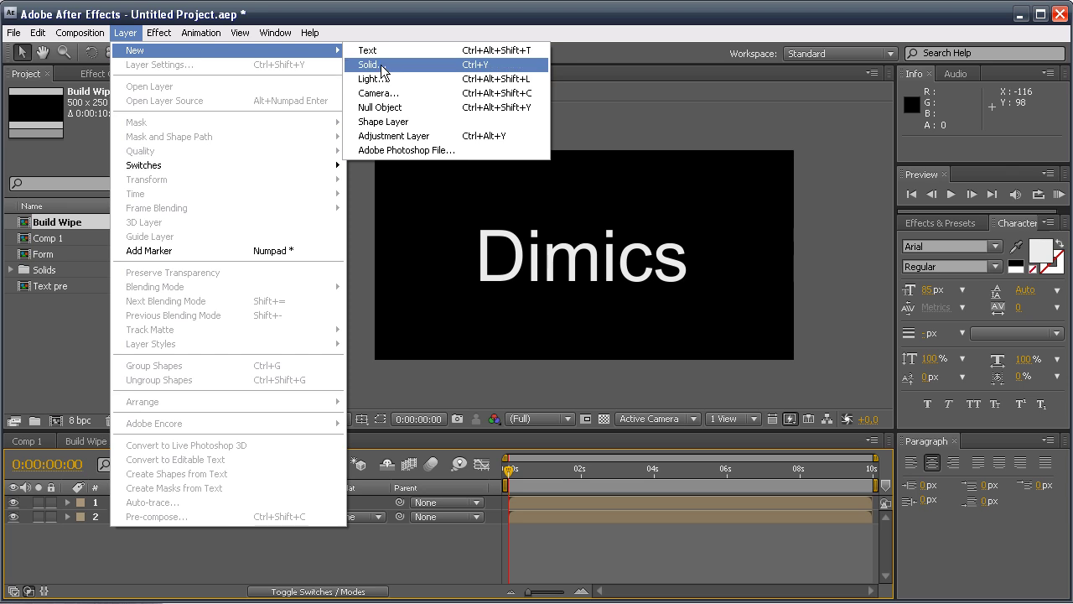
left_click(369, 65)
left_click_drag(412, 122, 418, 118)
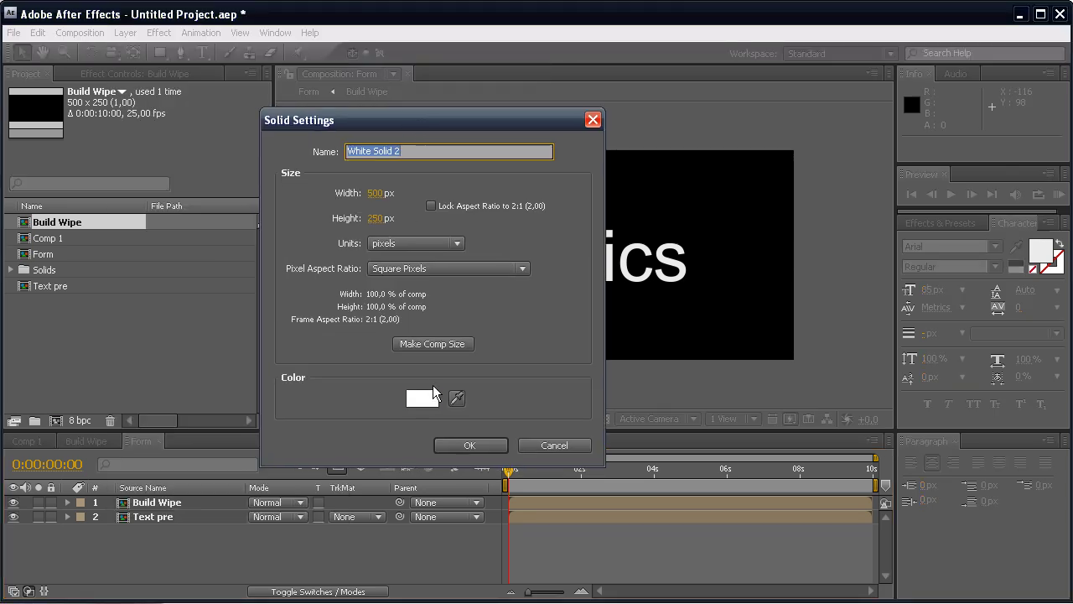
left_click(421, 399)
left_click(526, 356)
left_click(501, 289)
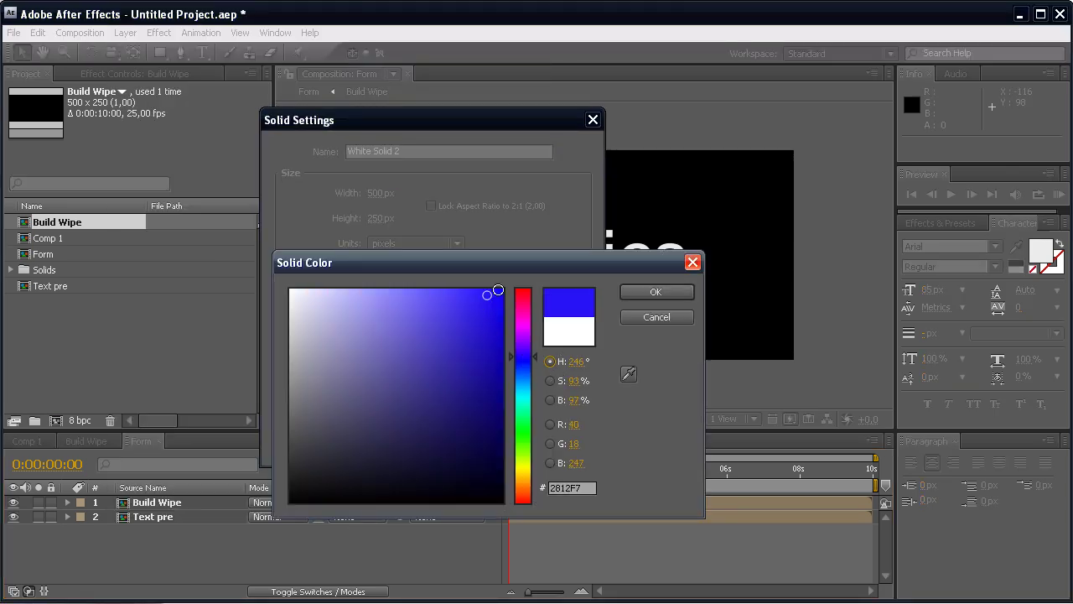
left_click(632, 294)
left_click(473, 446)
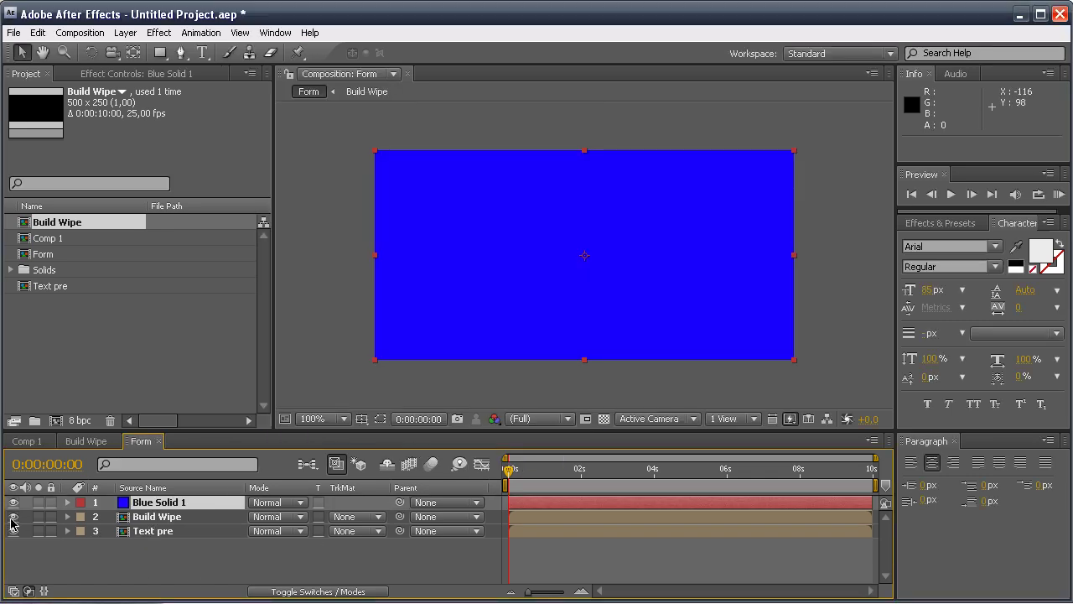
Step: Hide the Build Wipe and Text pre layers and apply the Trapcode Form effect to the blue solid
left_click_drag(14, 518, 16, 545)
left_click(158, 33)
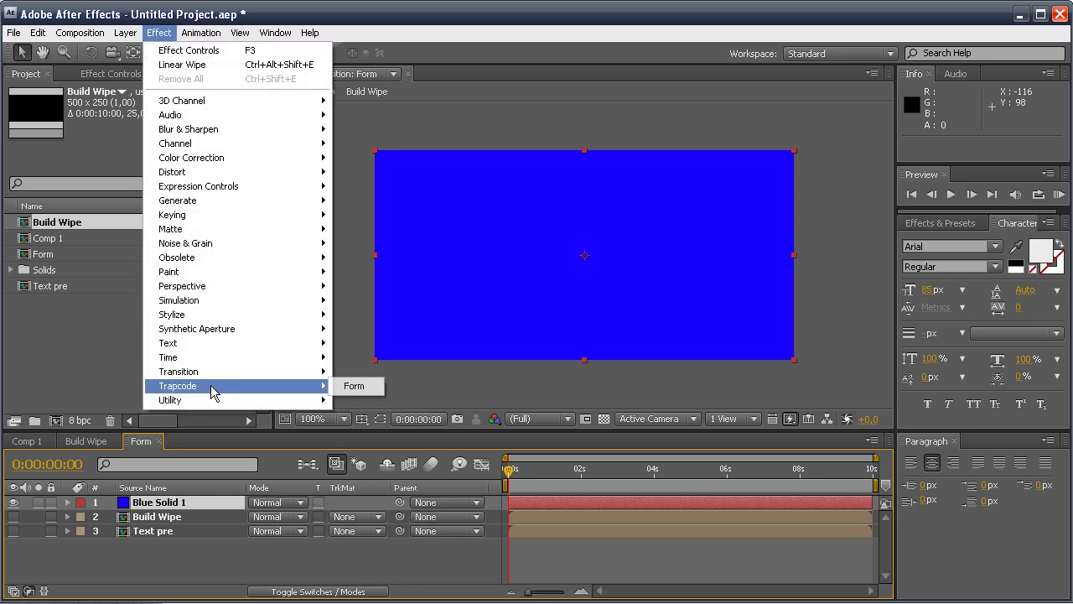
left_click(379, 388)
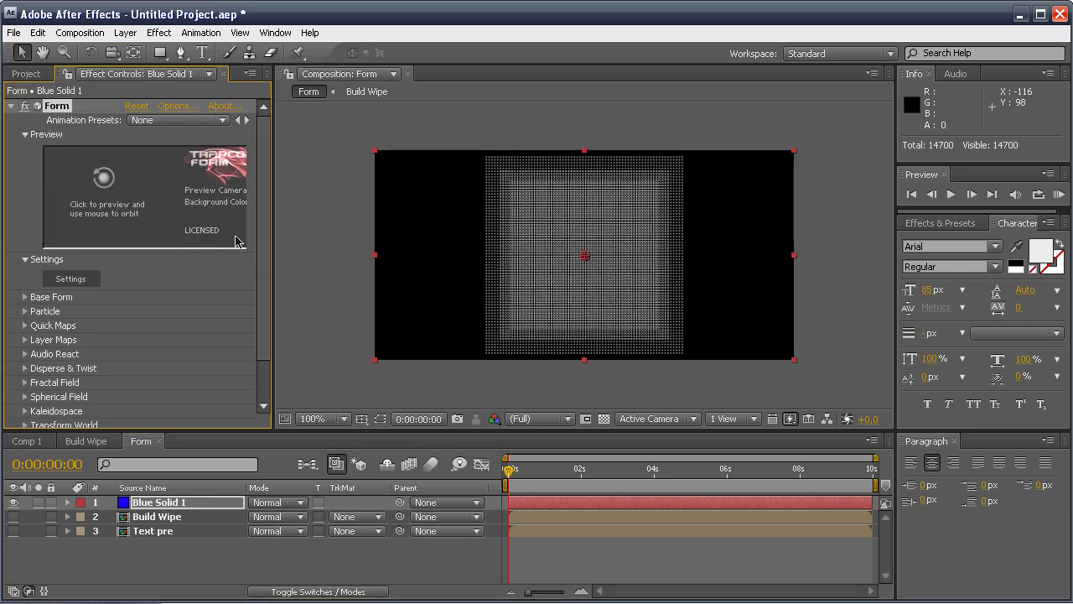
left_click_drag(263, 247, 260, 286)
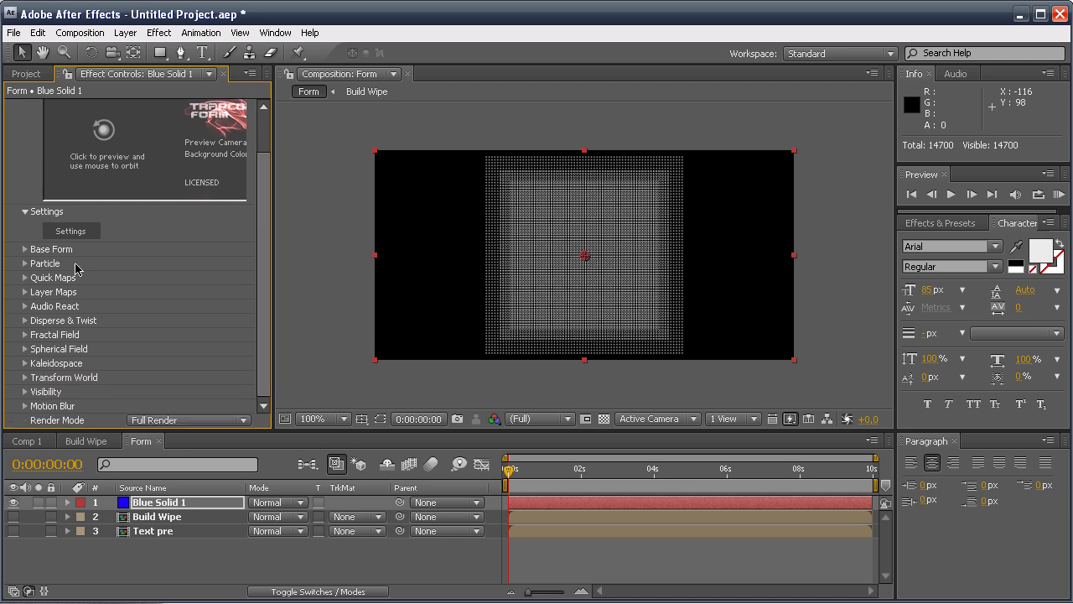
left_click_drag(95, 432, 95, 467)
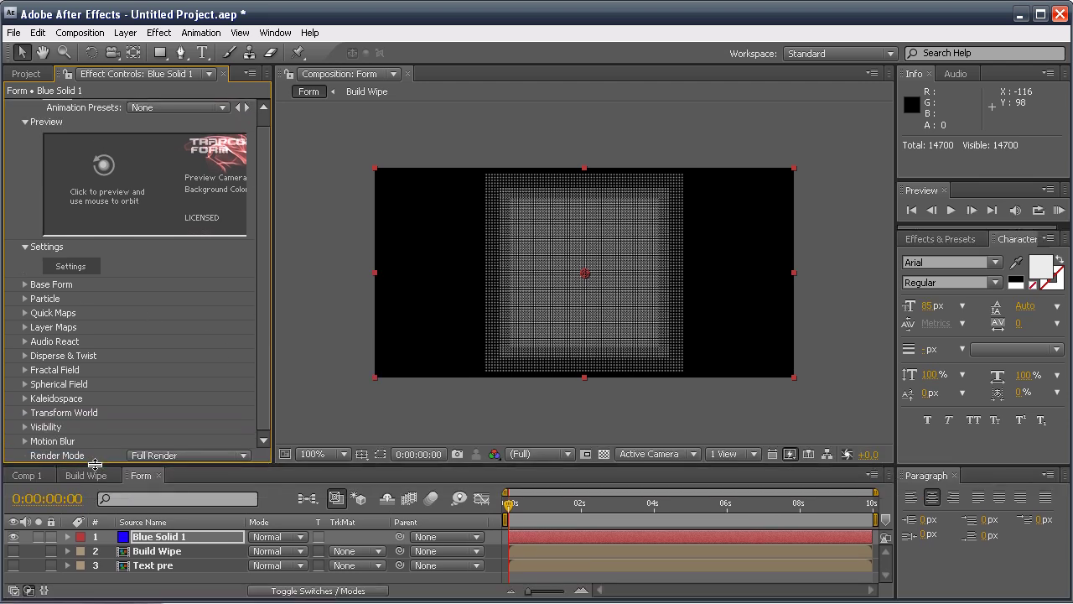
Step: Set Particles in Z to 1 in the Base Form settings of the Form effect
left_click(26, 285)
left_click_drag(263, 168, 255, 220)
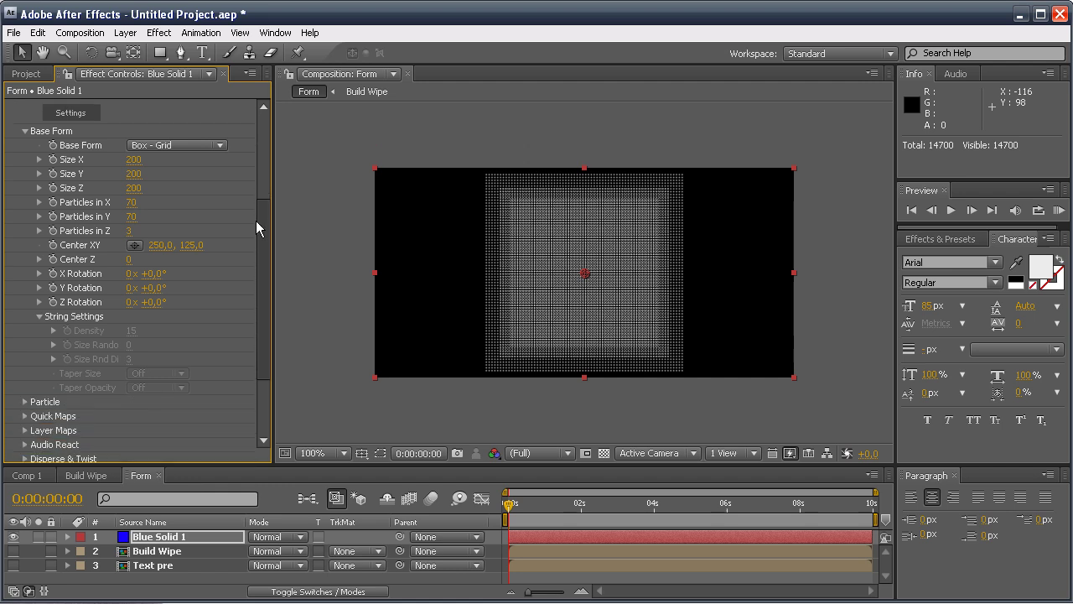
left_click(129, 231)
type("1")
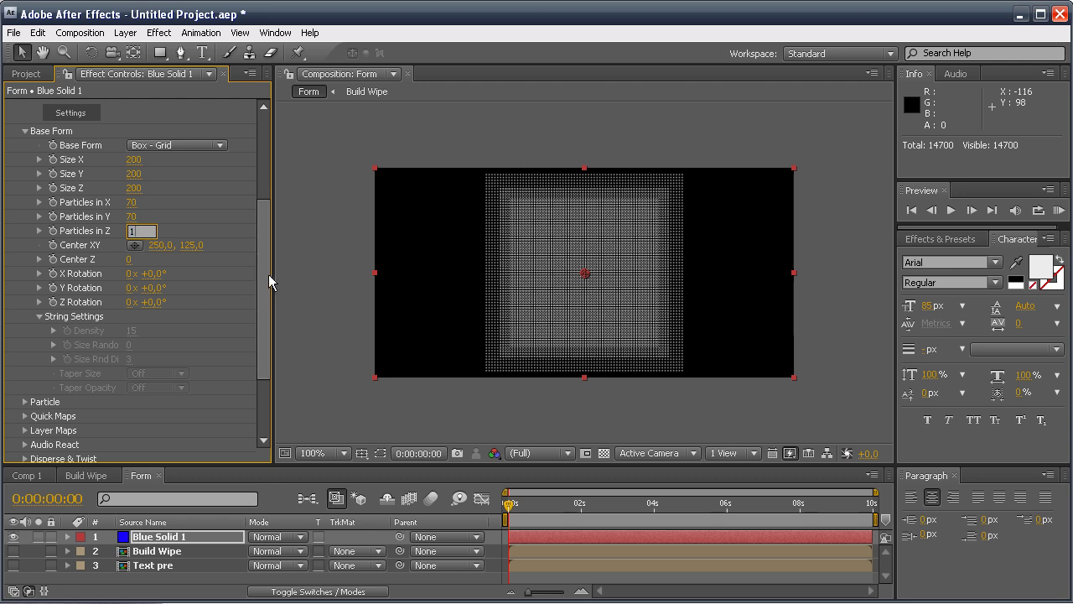
left_click_drag(265, 280, 265, 275)
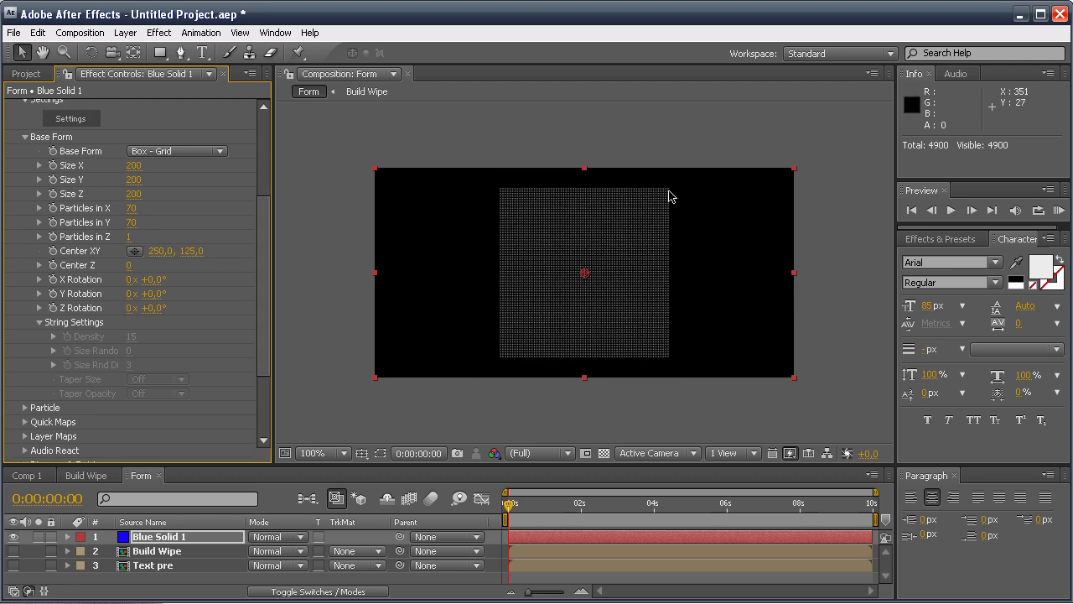
Step: Set the base form's Size X to 500 and Size Y to 250 to match the composition dimensions
left_click(133, 165)
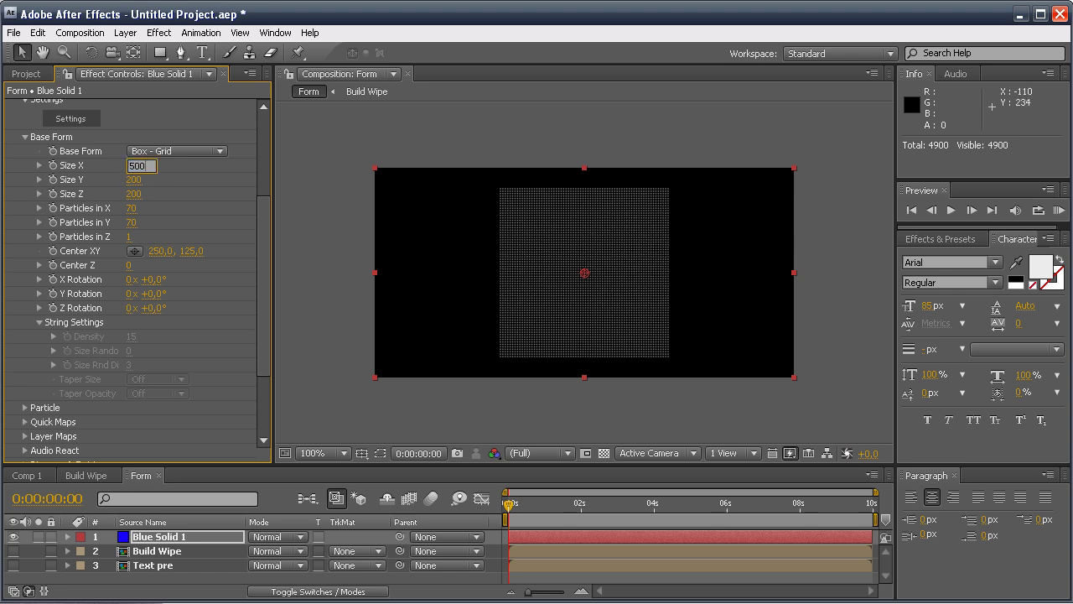
key("Tab")
type("250")
key("Tab")
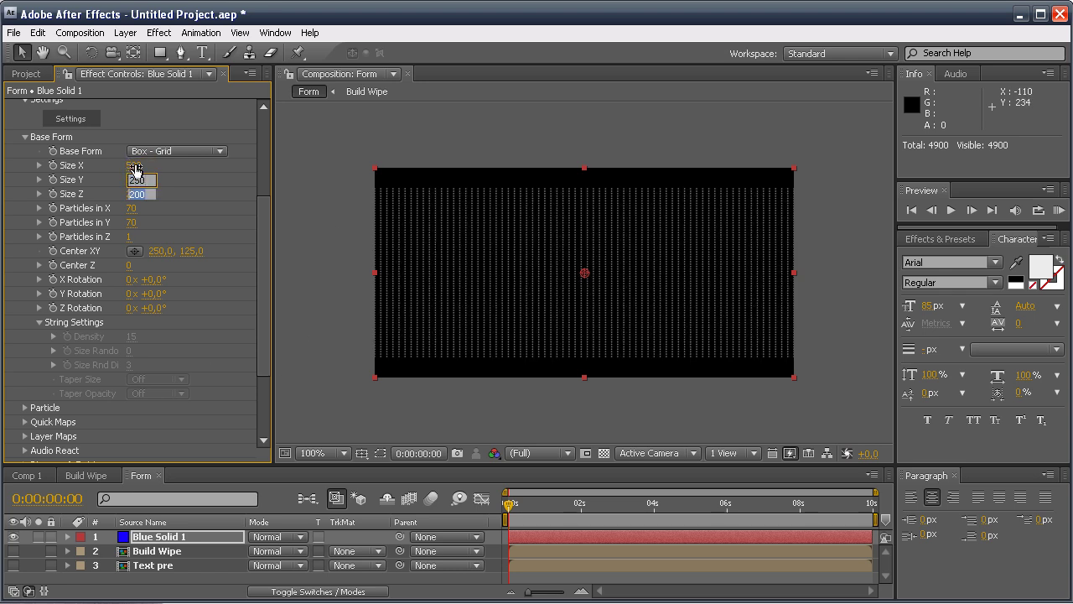
left_click(285, 281)
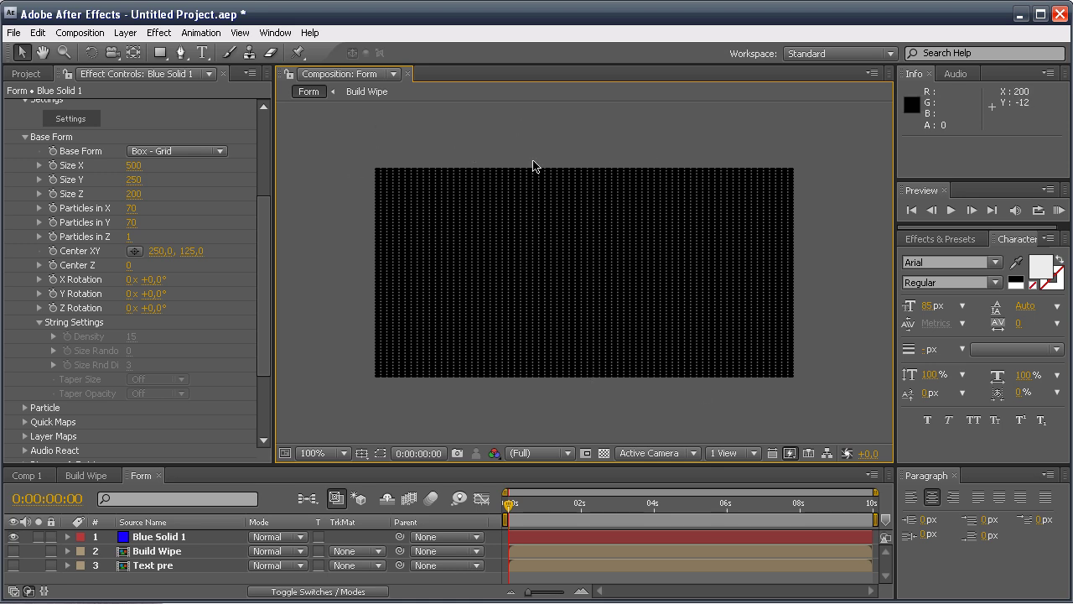
Step: Set the base form's Particles in X to 500 and Particles in Y to 250
left_click(132, 209)
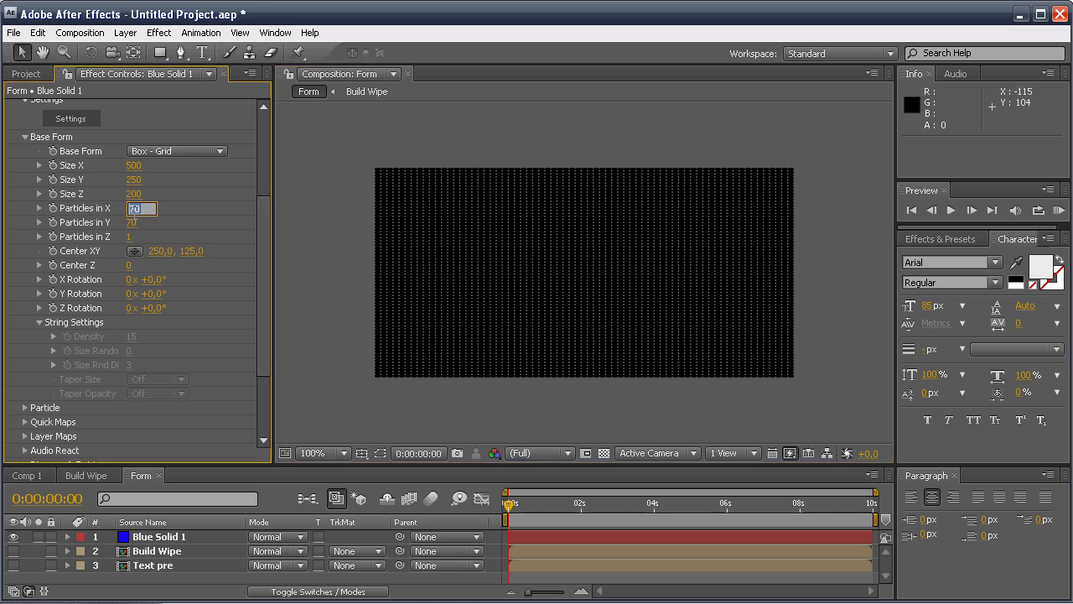
type("500")
key("Tab")
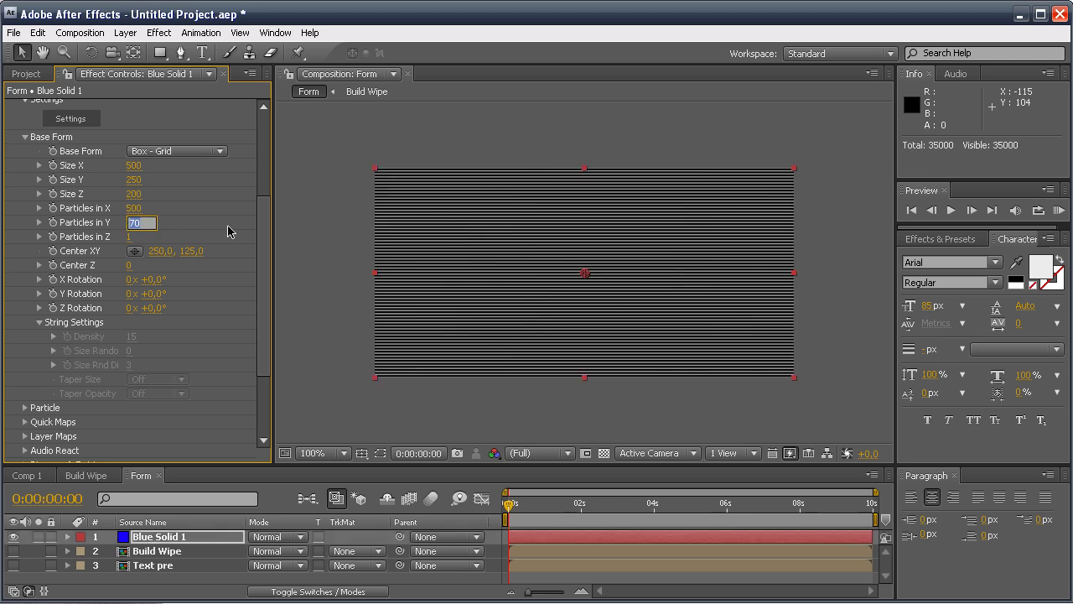
type("250")
left_click(327, 217)
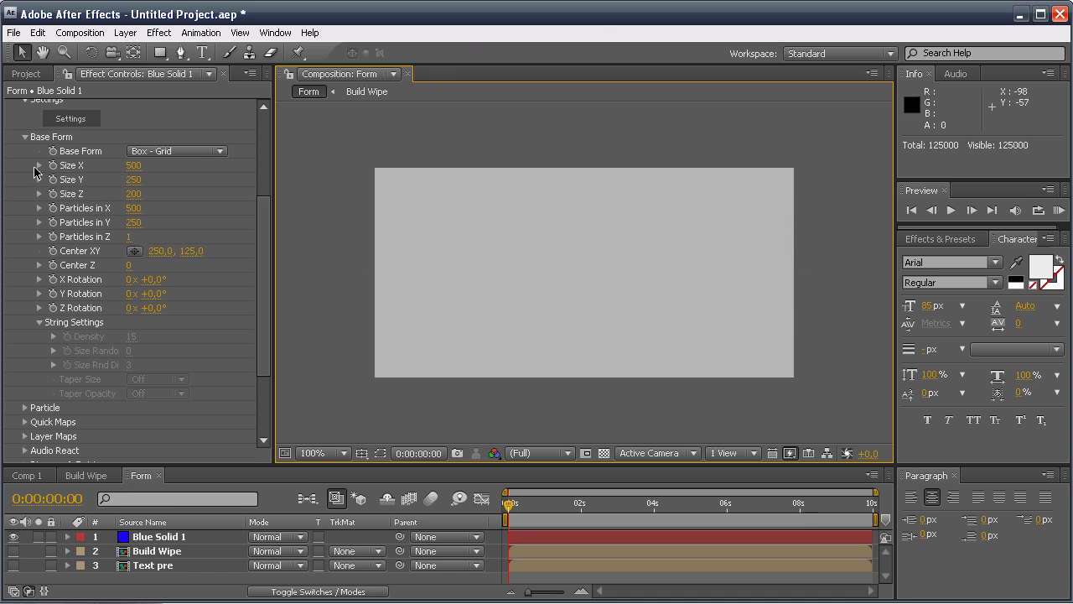
scroll(28, 174, "up", 1)
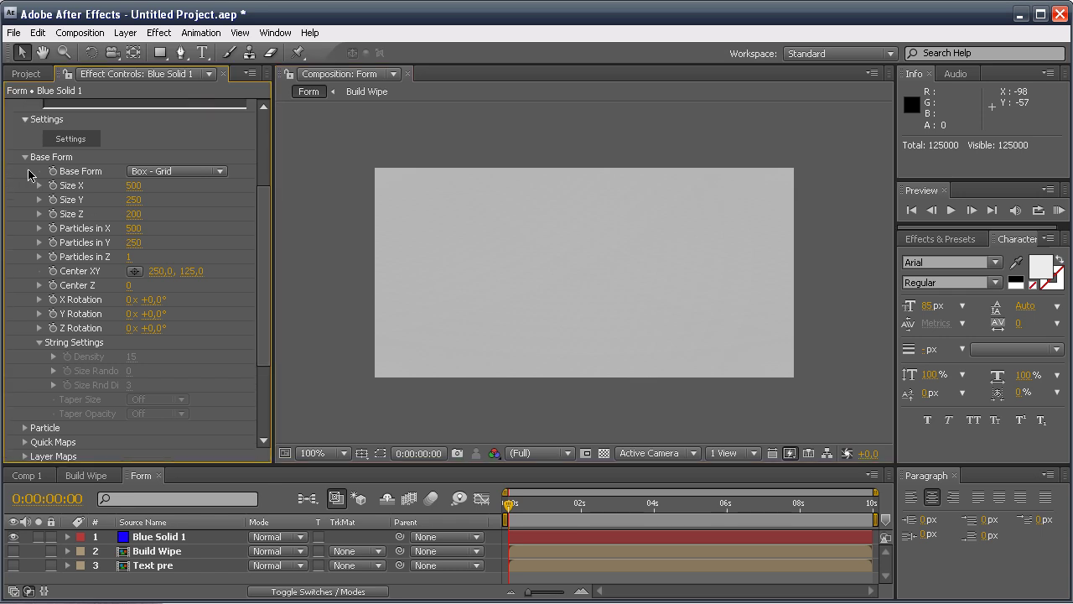
left_click(26, 158)
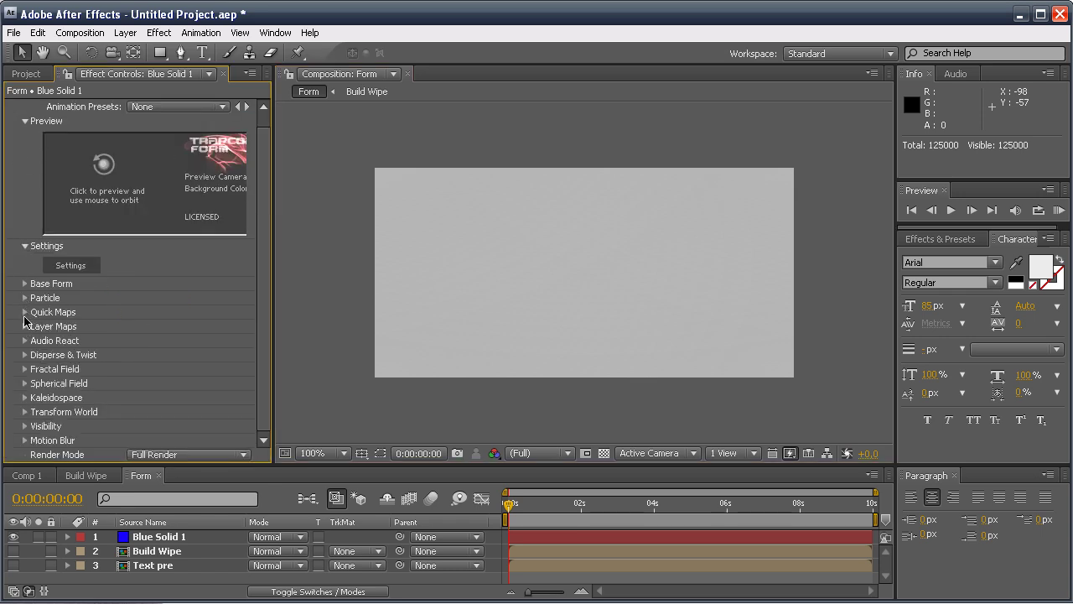
Step: Assign the Text pre layer as the Color and Alpha layer map of the Form effect
left_click(25, 326)
scroll(268, 224, "down", 5)
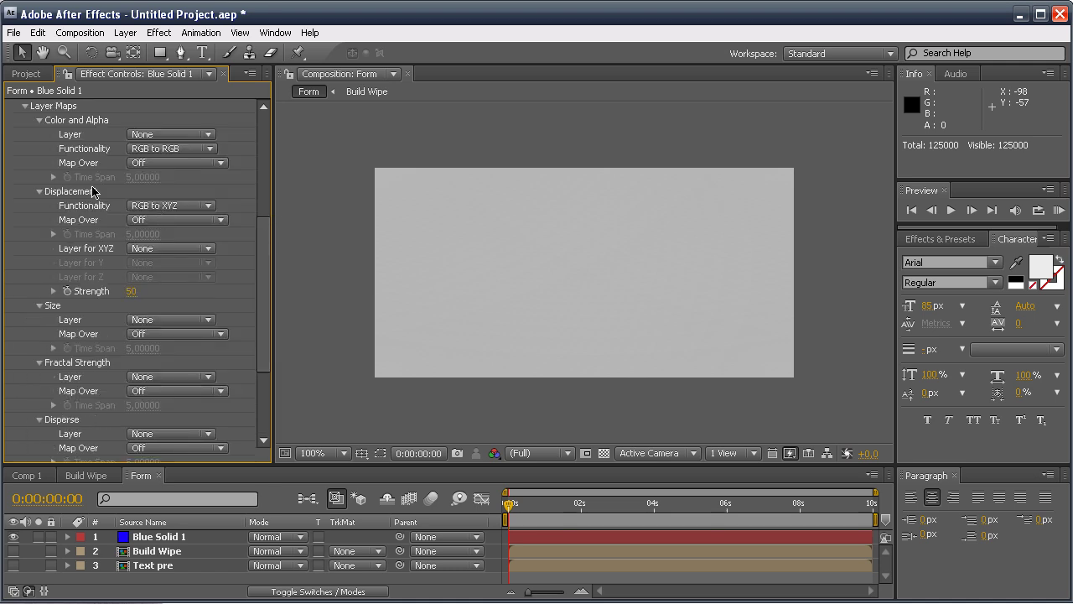
left_click(25, 107)
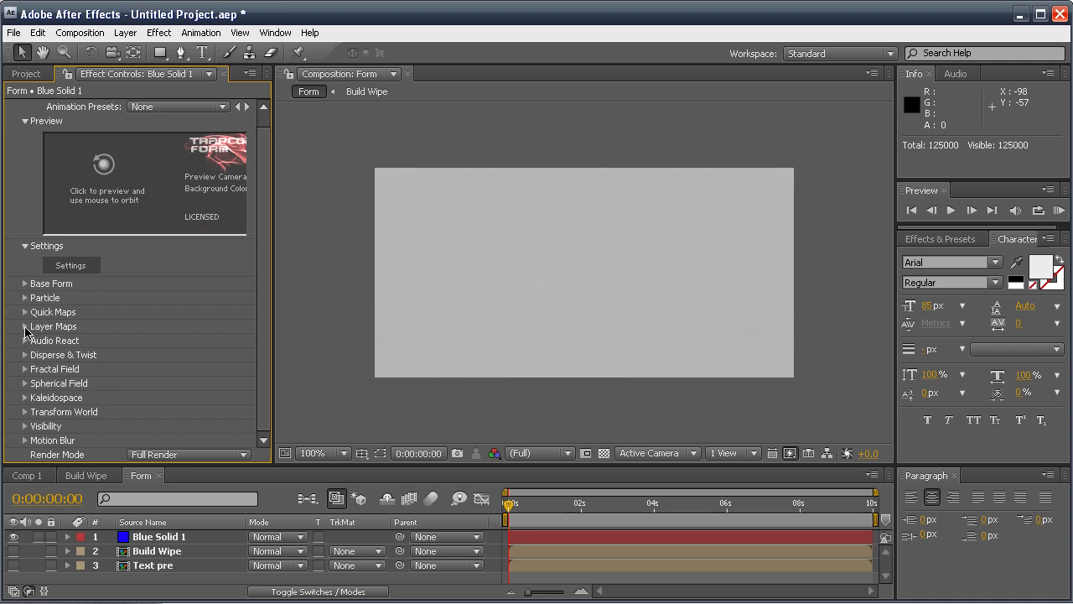
left_click(25, 326)
scroll(263, 187, "down", 3)
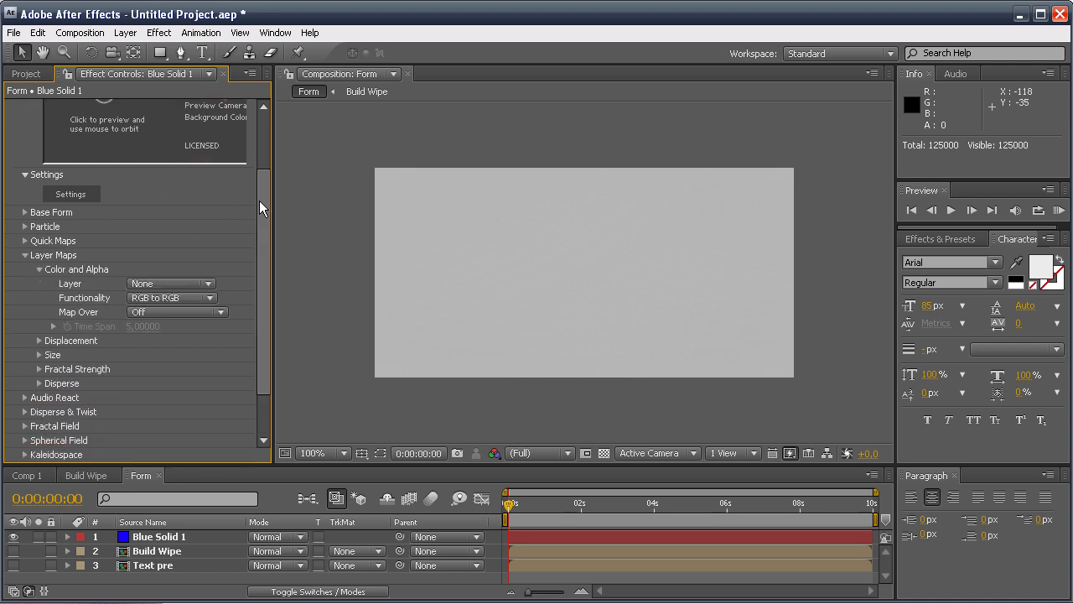
scroll(261, 199, "down", 3)
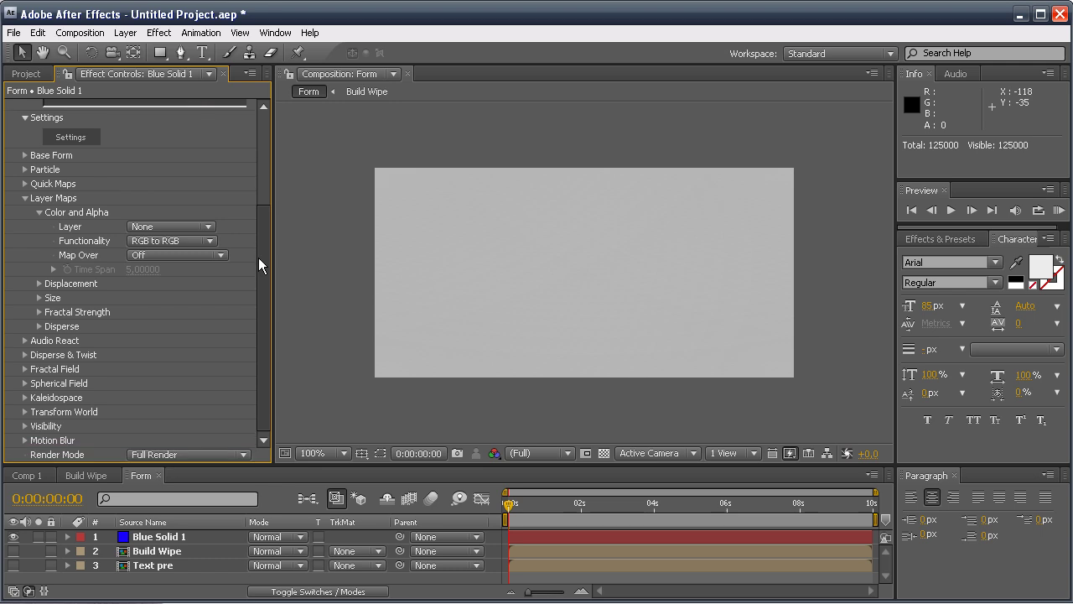
left_click(208, 228)
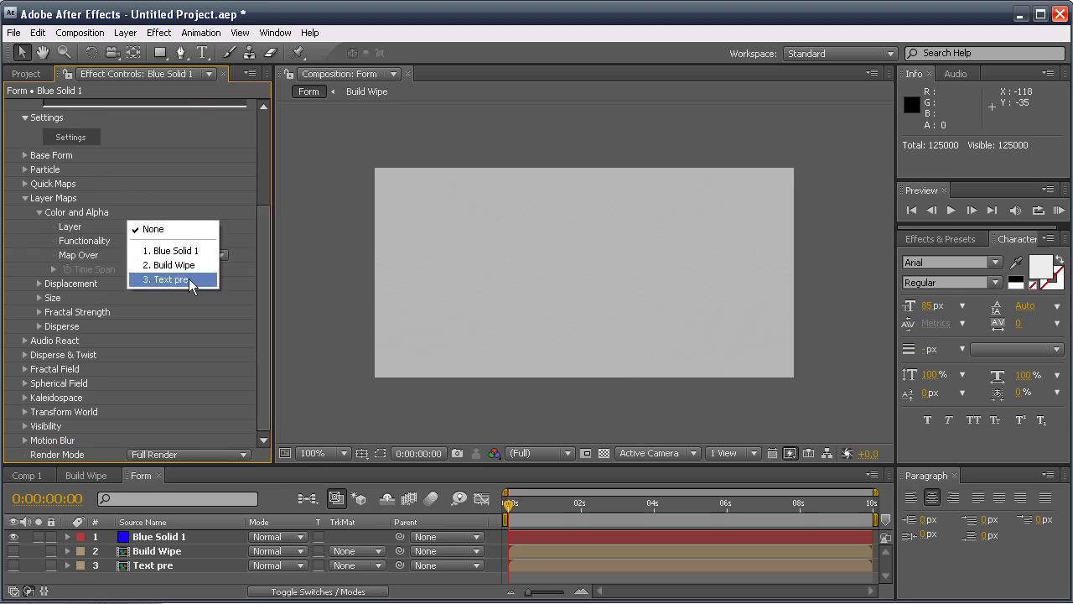
left_click(172, 280)
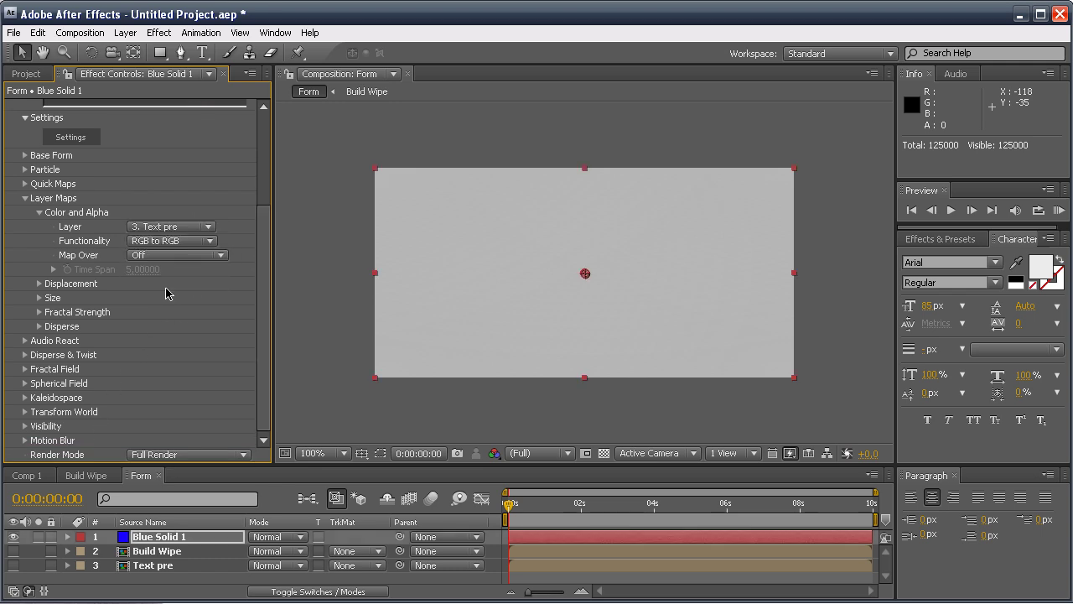
Step: Set the Color and Alpha map's functionality to RGBA to RGBA and map it over XY
left_click(212, 241)
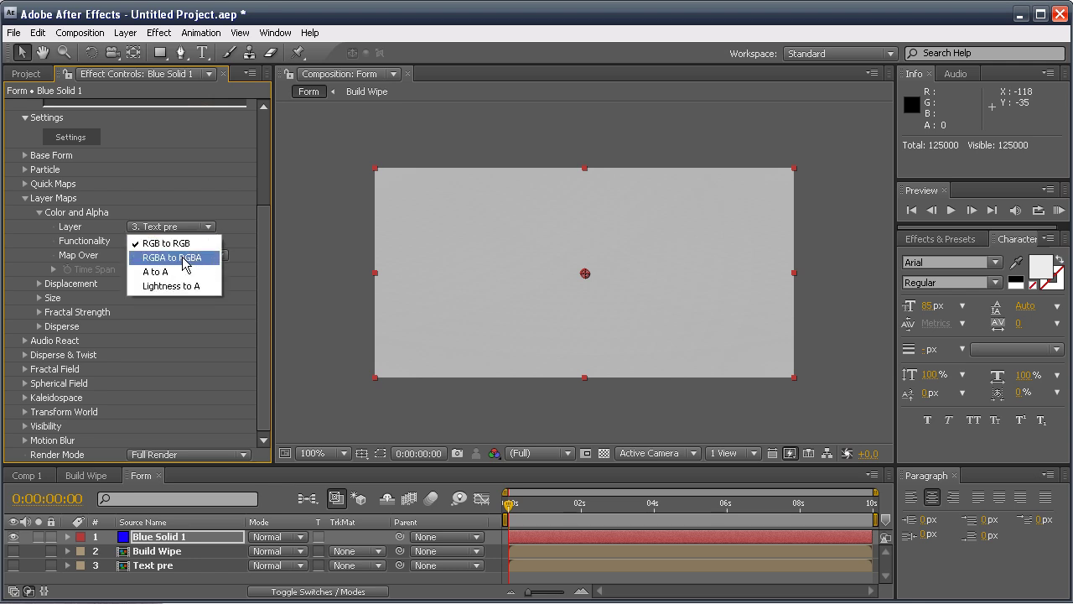
left_click(185, 260)
left_click(213, 255)
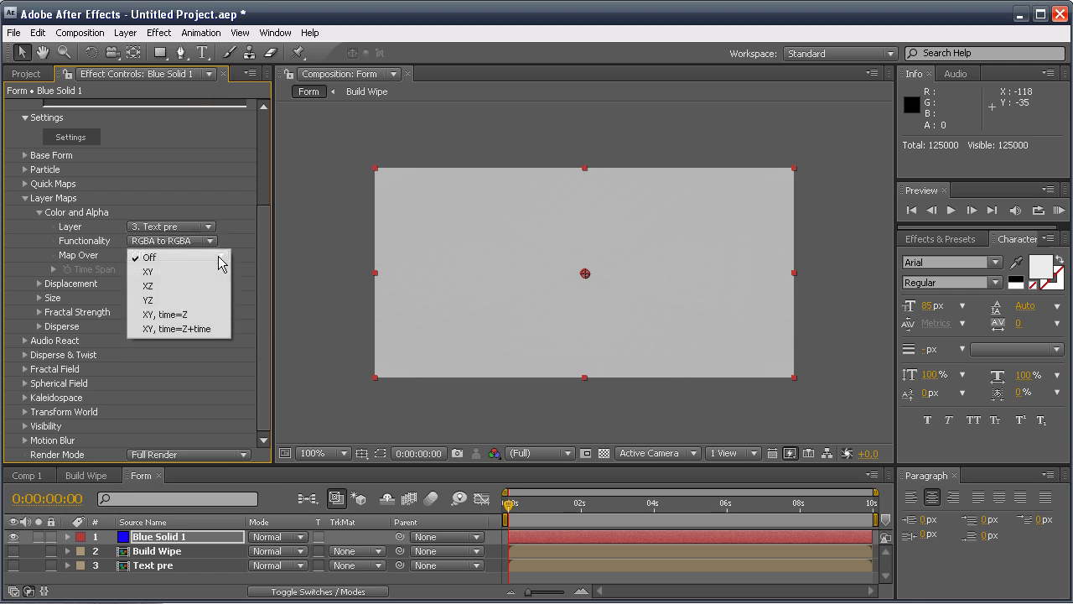
left_click(166, 272)
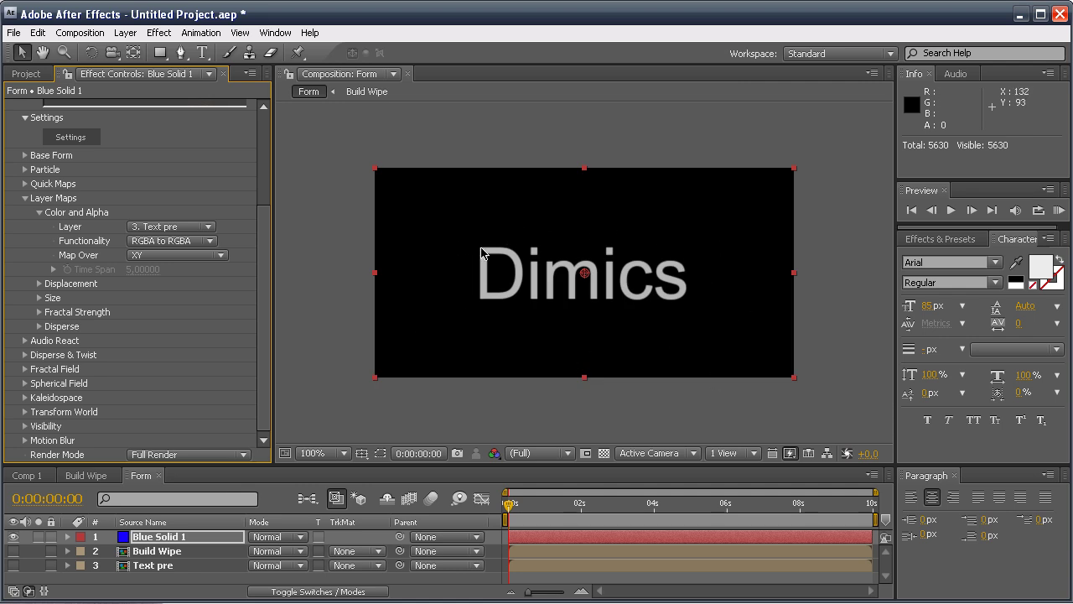
Step: Examine the particle-built "Dimics" text in the composition at 100% and 200% magnification
key("period")
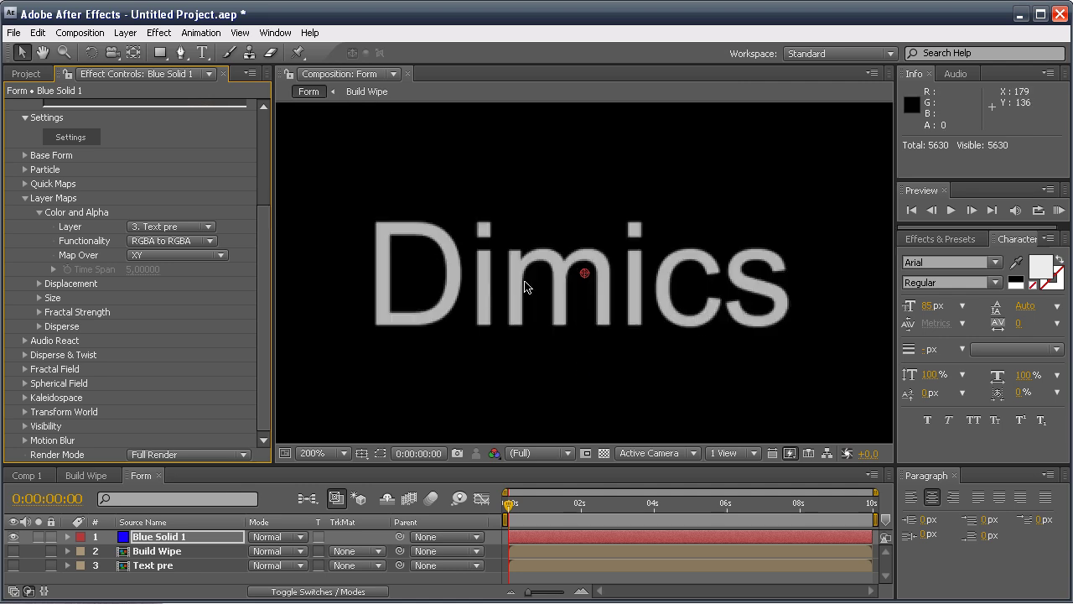
key("comma")
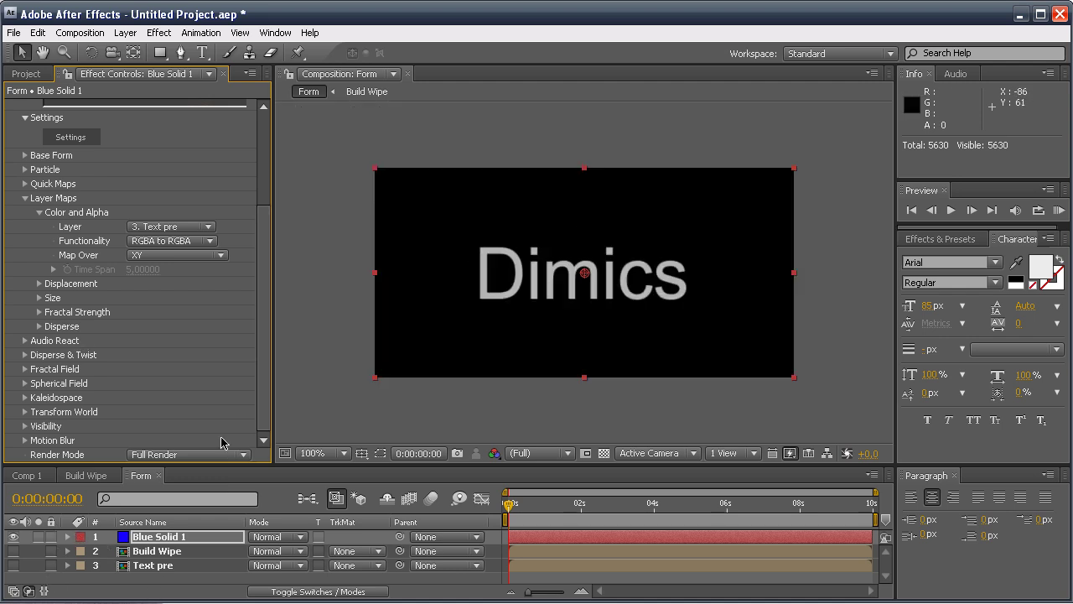
left_click_drag(261, 259, 261, 236)
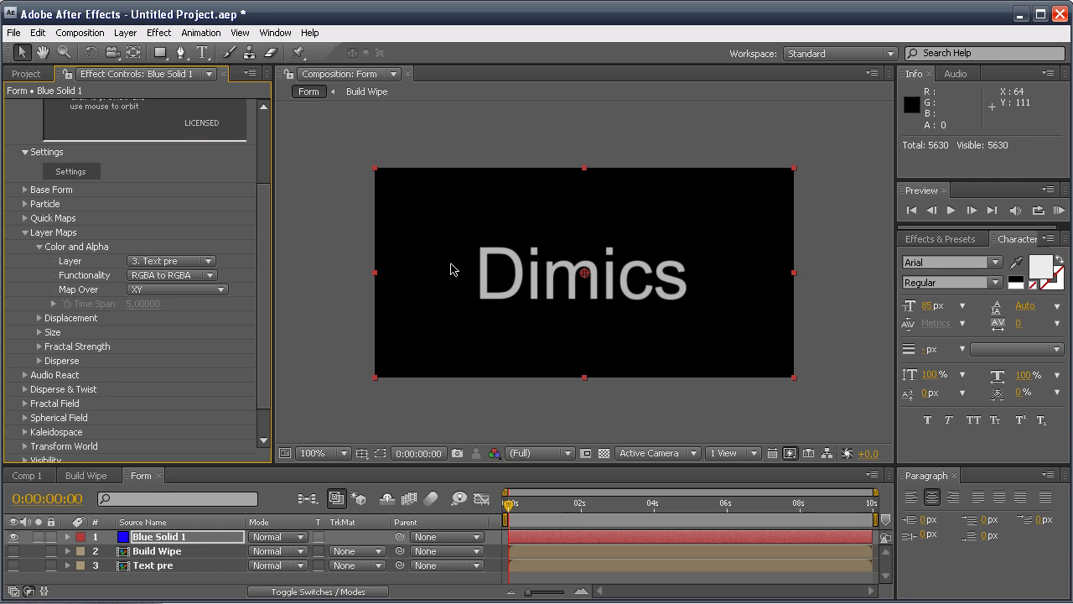
key("period")
key("comma")
key("period")
key("period")
key("comma")
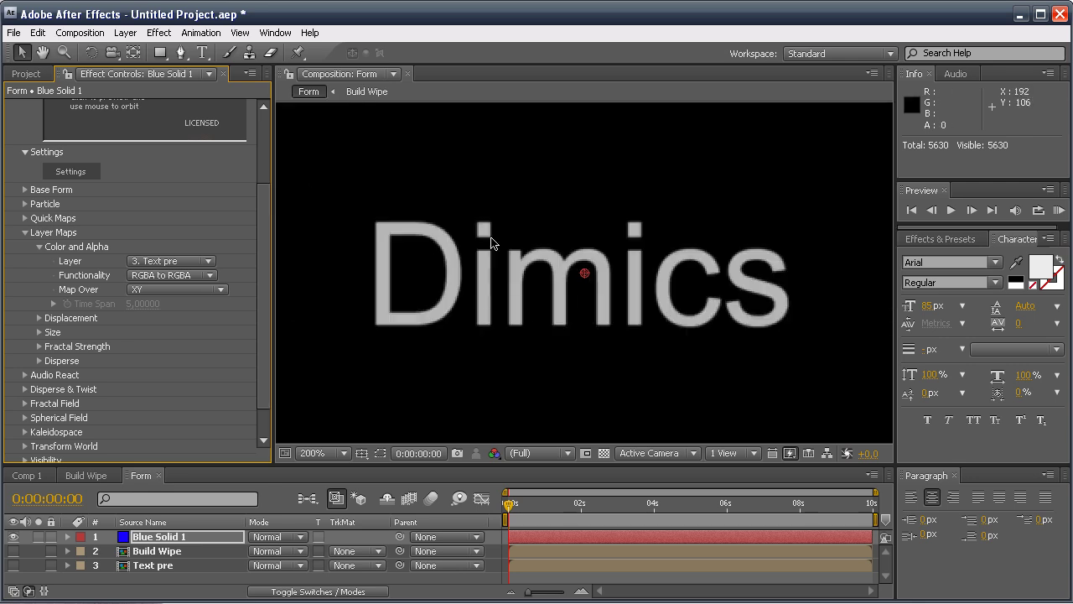
Step: Lower the Sphere Feather value in the Form effect's Particle settings to make the text brighter
left_click(25, 232)
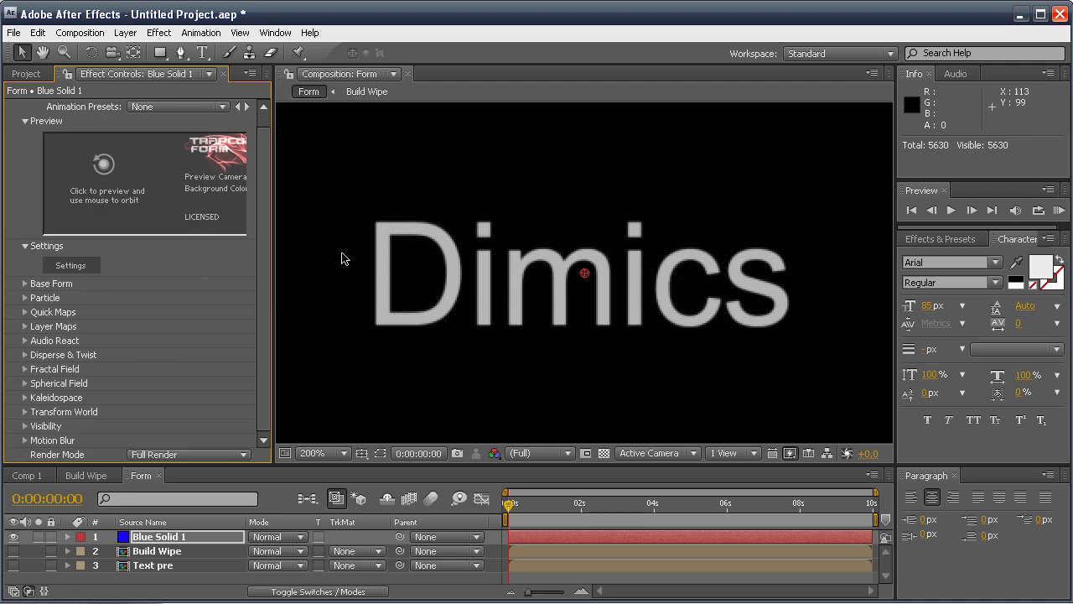
left_click(25, 298)
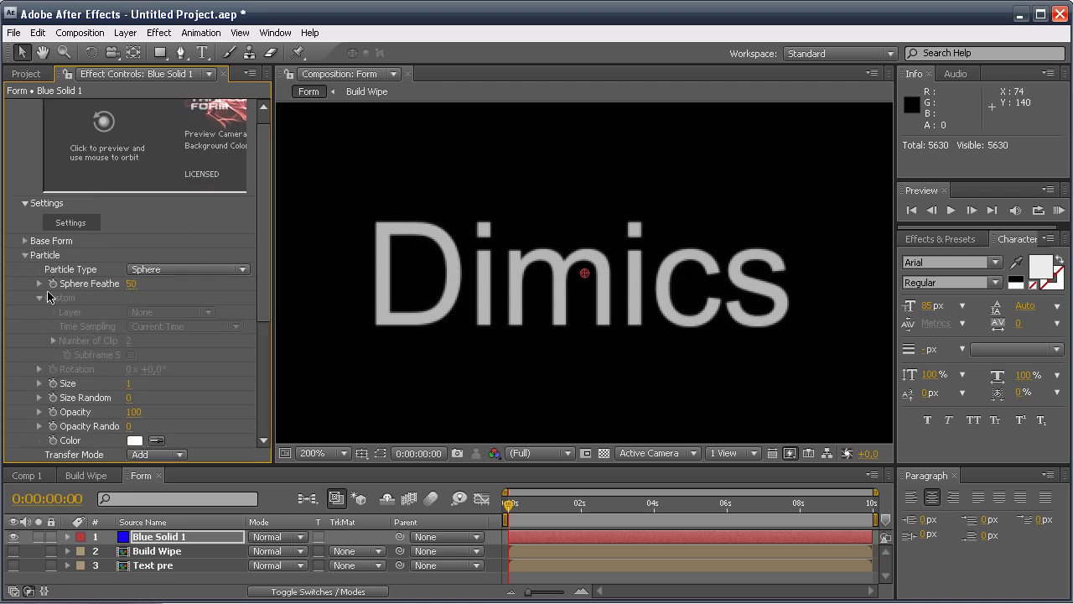
left_click_drag(135, 294, 41, 288)
left_click(25, 254)
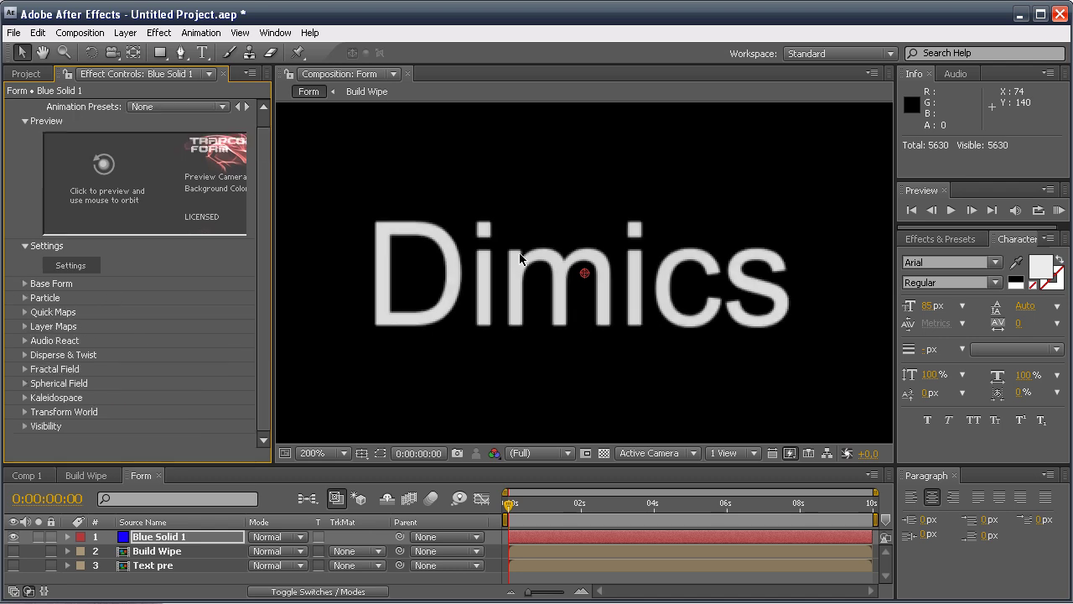
scroll(265, 195, "up", 1)
scroll(254, 271, "down", 1)
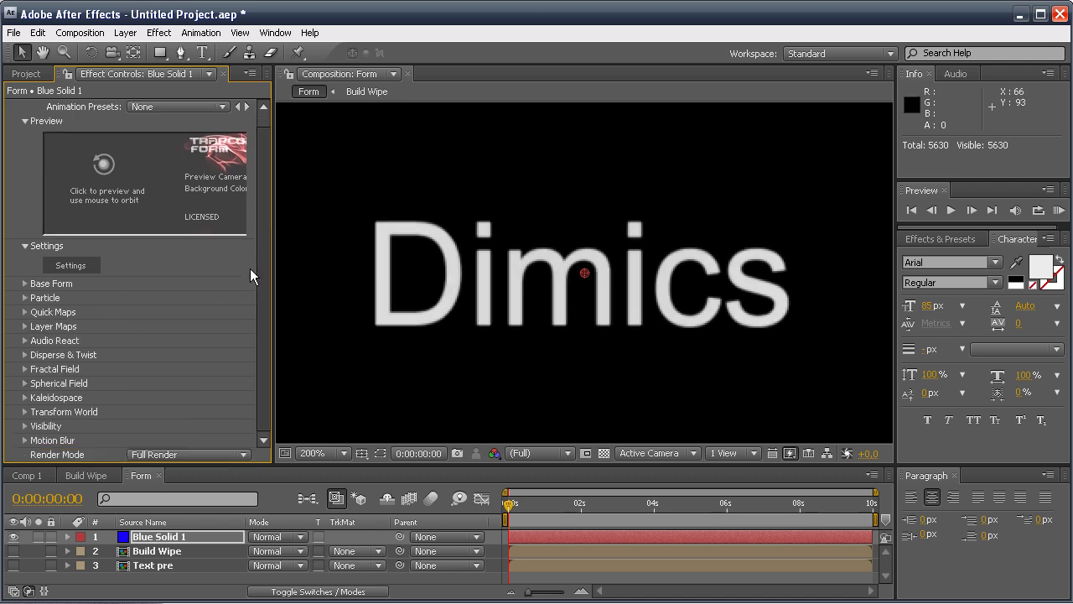
Step: Apply the Levels color correction effect to the blue solid and set its channel to Alpha
scroll(255, 202, "up", 1)
left_click(158, 33)
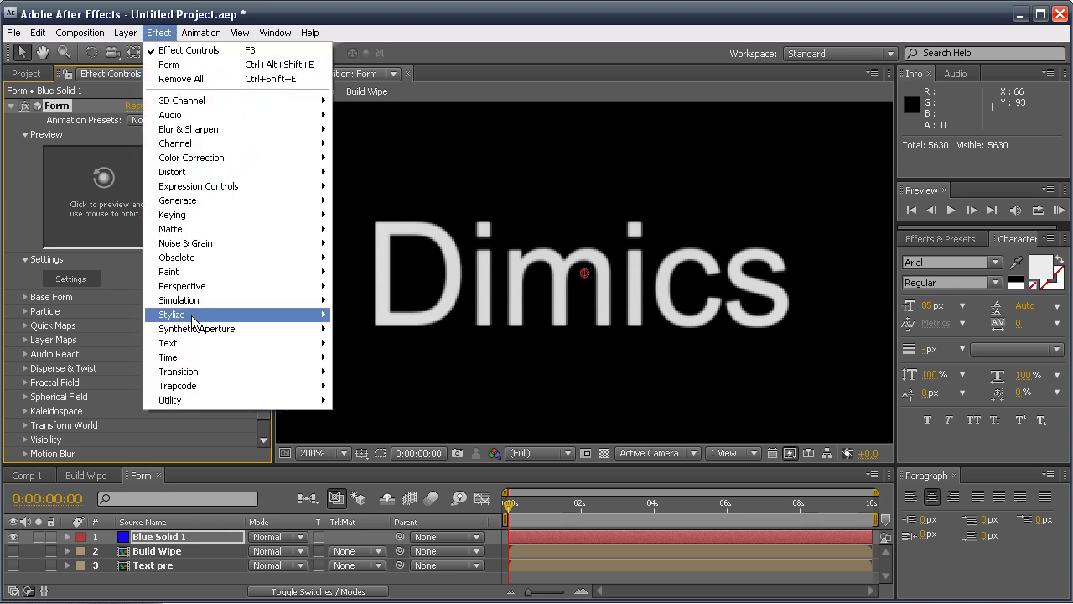
mouse_move(252, 159)
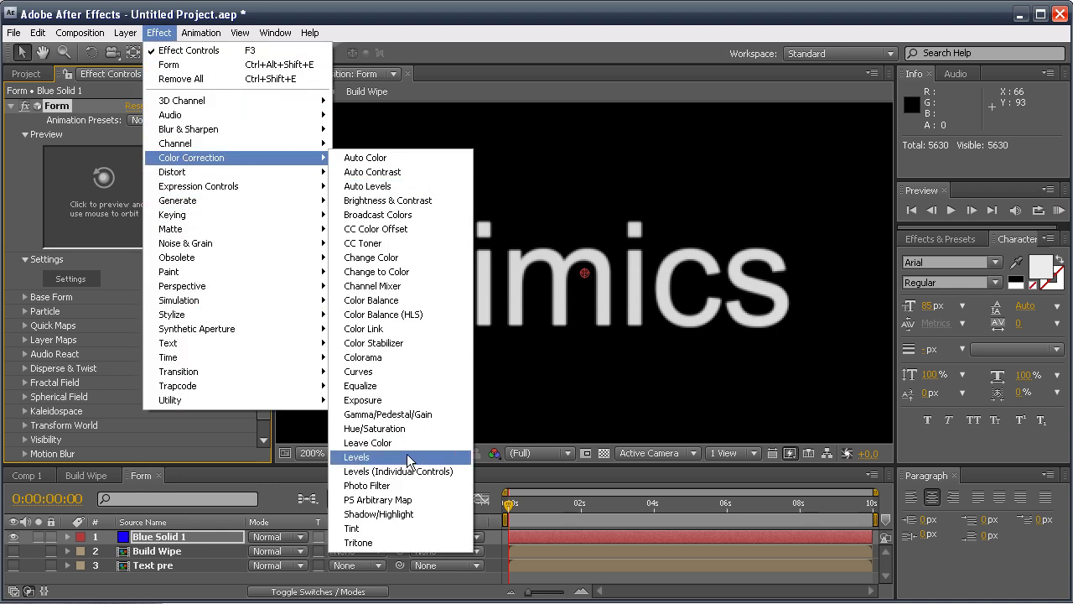
left_click(375, 458)
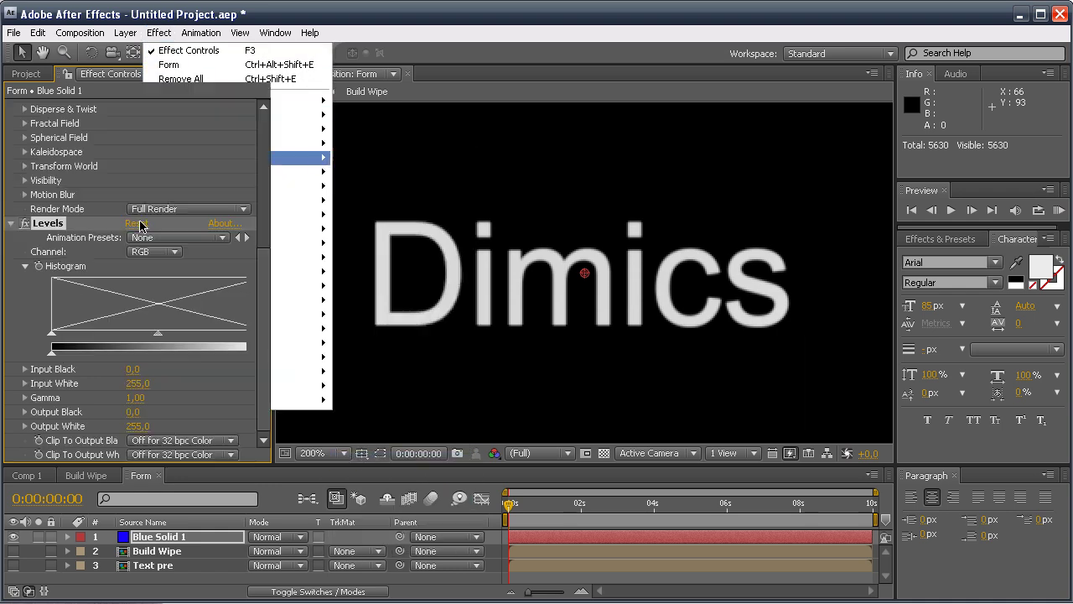
left_click(176, 252)
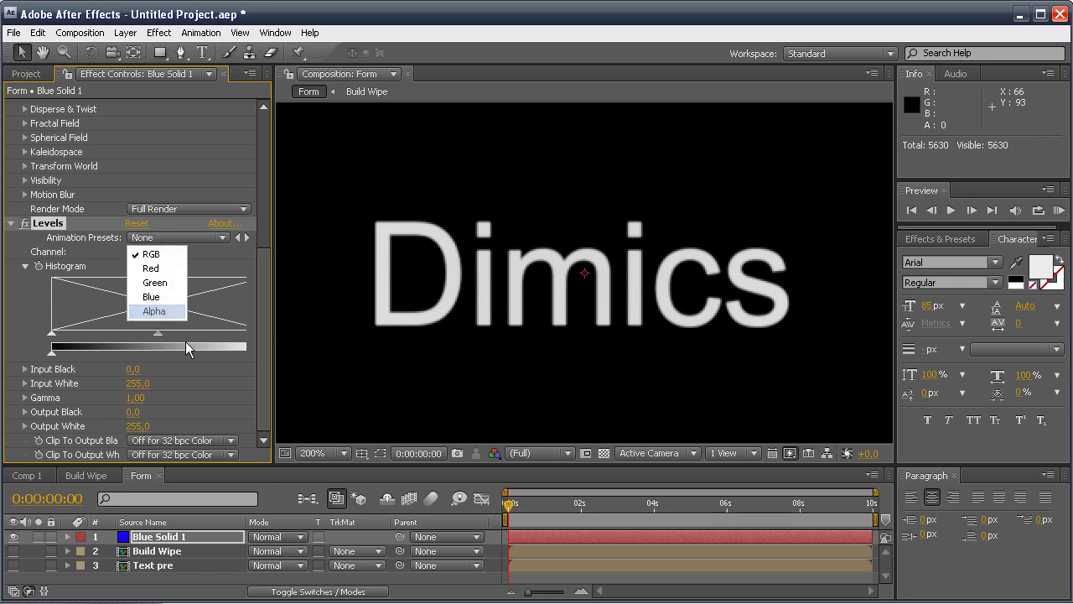
left_click(155, 311)
Step: Set the Alpha Input White of the Levels effect to 217 and collapse the effect's settings
left_click_drag(271, 384, 308, 382)
left_click_drag(265, 334, 234, 337)
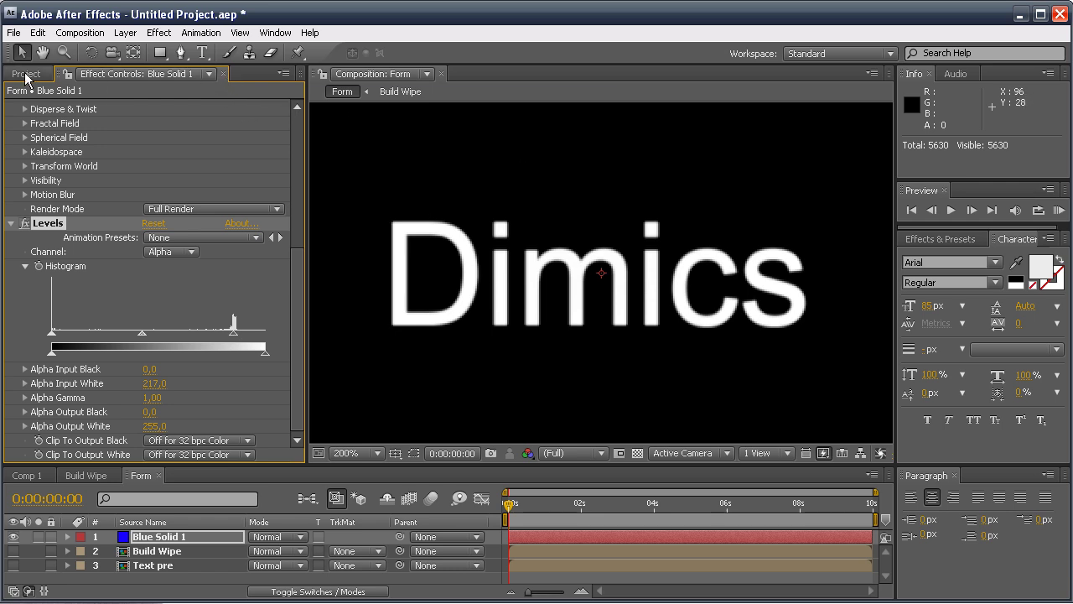
scroll(589, 255, "down", 1)
left_click(389, 407)
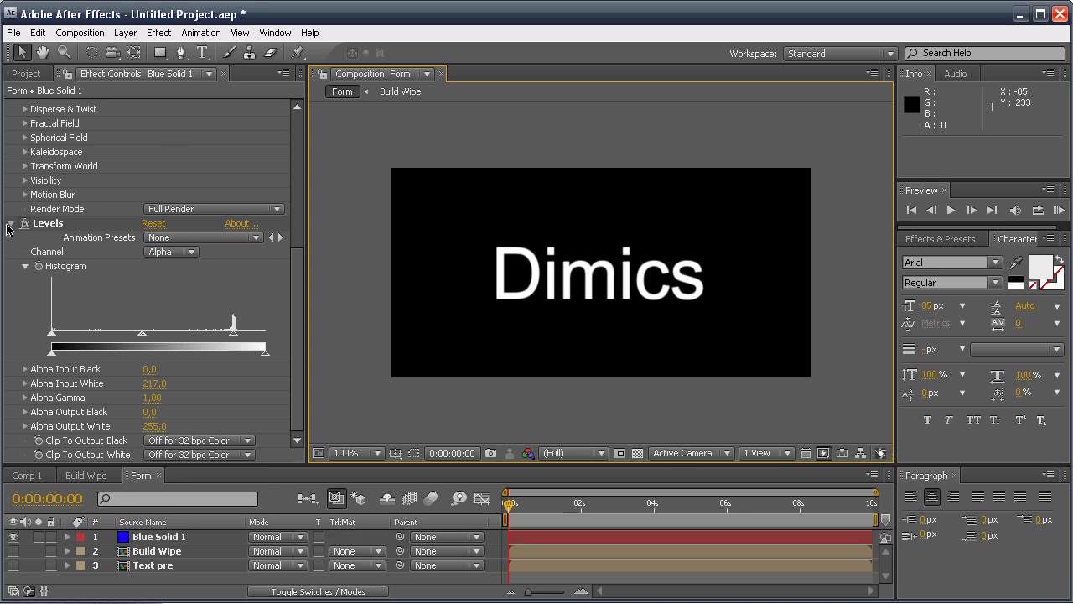
left_click(8, 231)
left_click(10, 224)
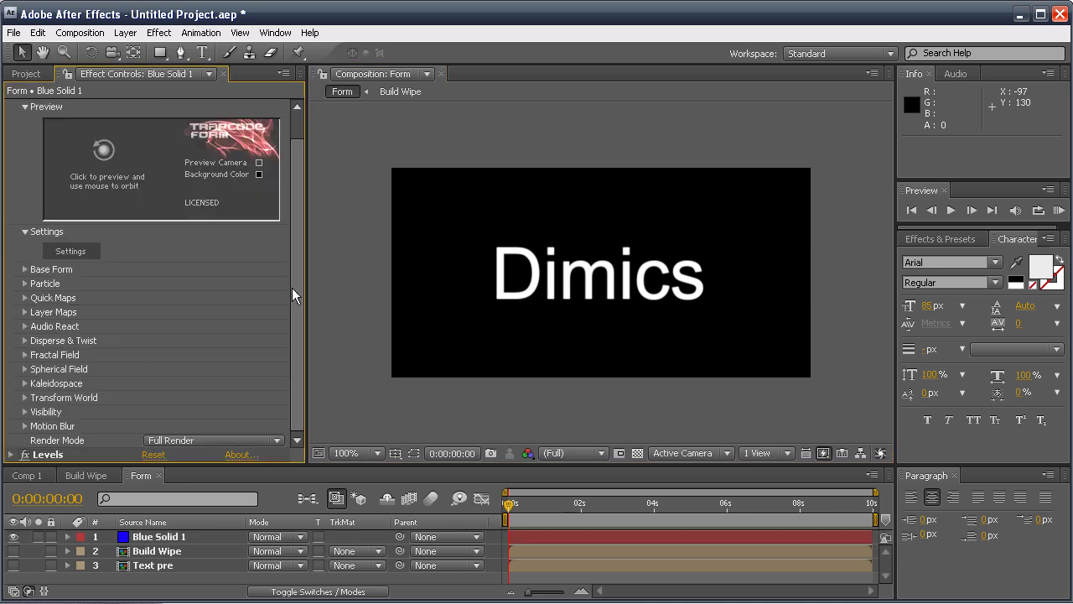
Step: Assign the Build Wipe layer to Form's Disperse layer map and set its Map Over option to XY
left_click(26, 312)
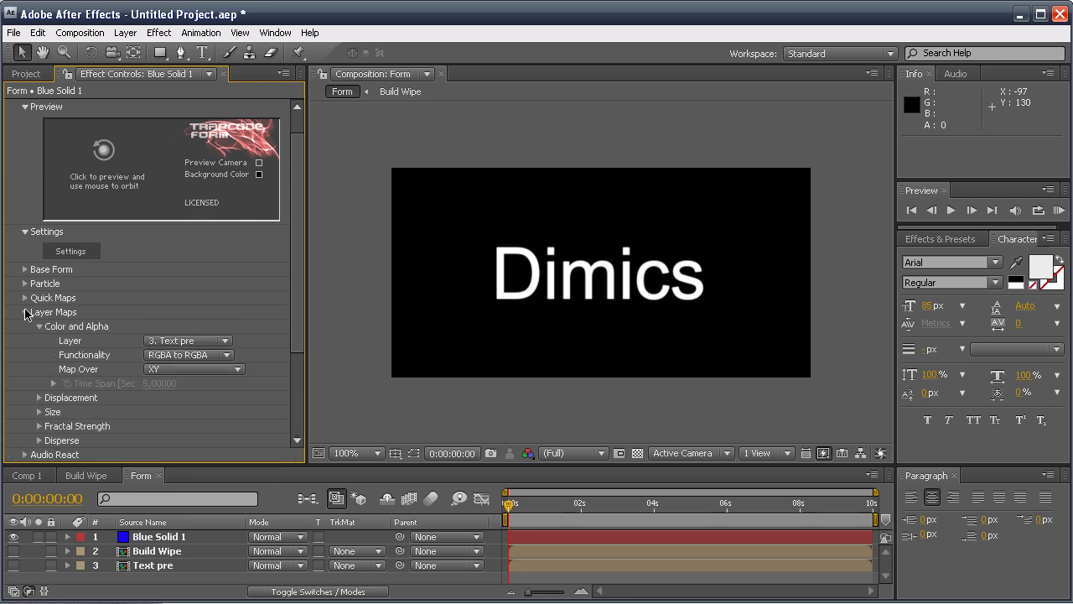
left_click_drag(294, 299, 292, 373)
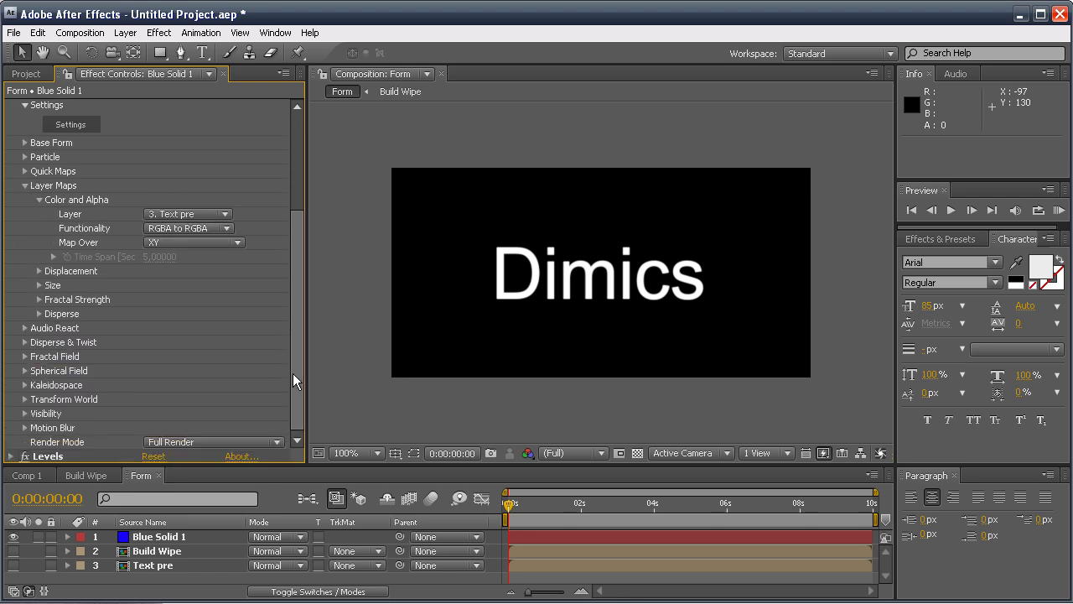
left_click(39, 313)
left_click_drag(295, 286, 291, 317)
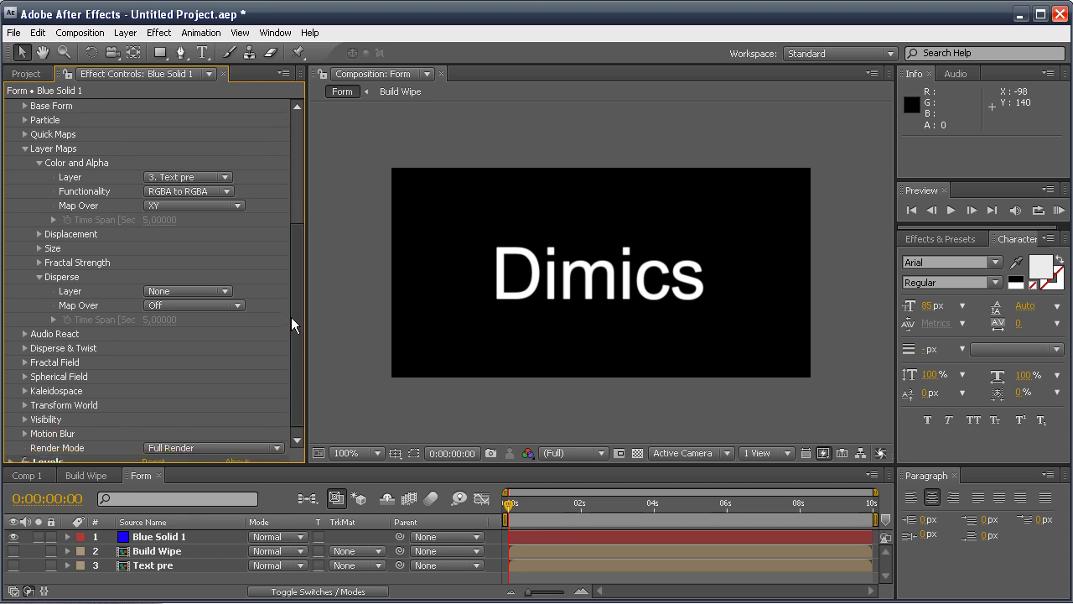
left_click(227, 284)
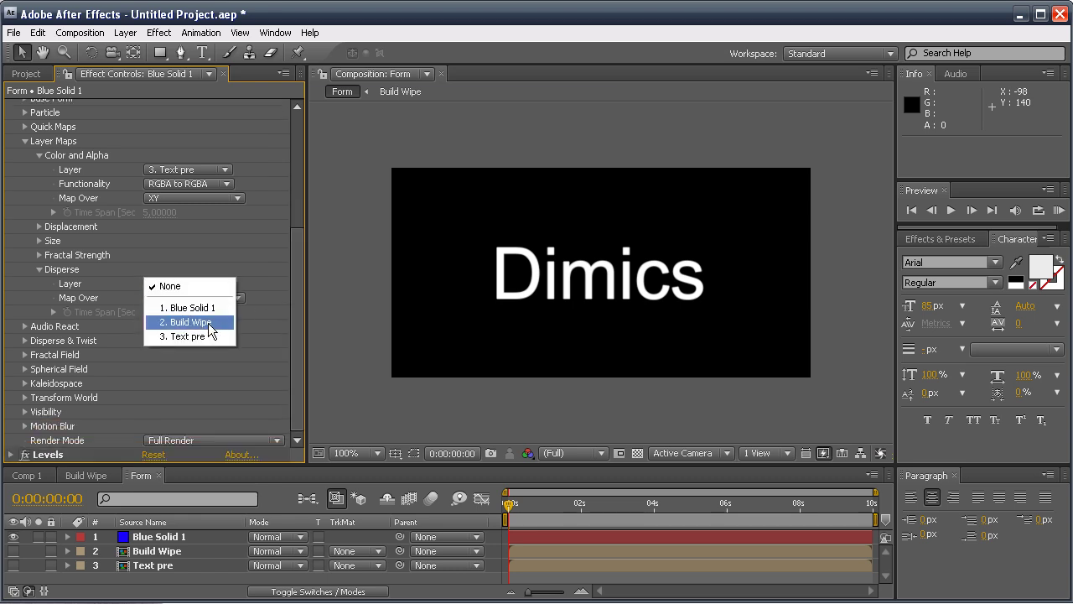
left_click(208, 322)
left_click(237, 298)
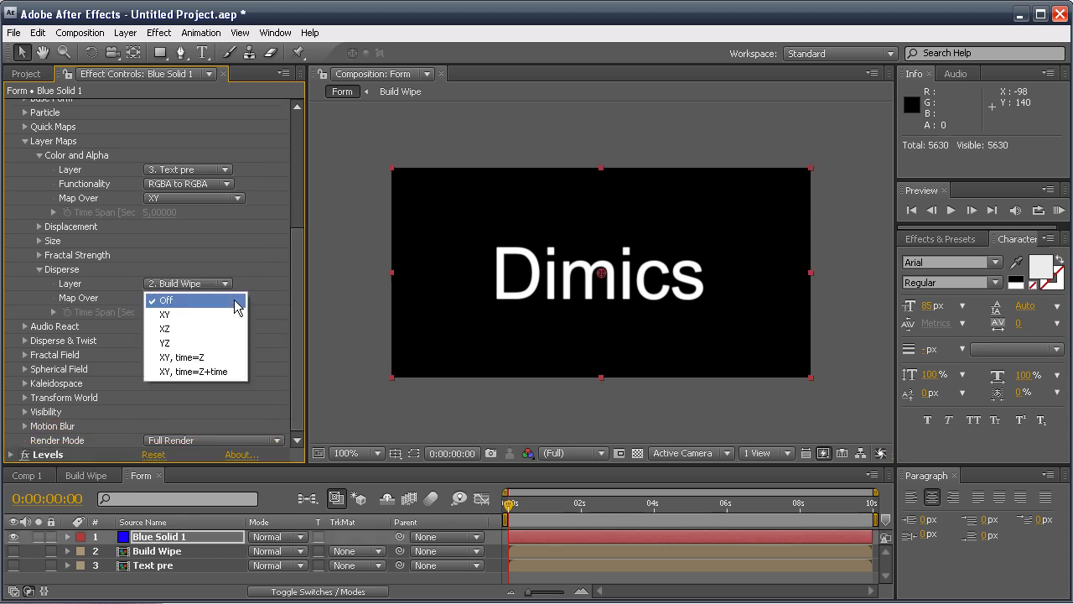
left_click(189, 314)
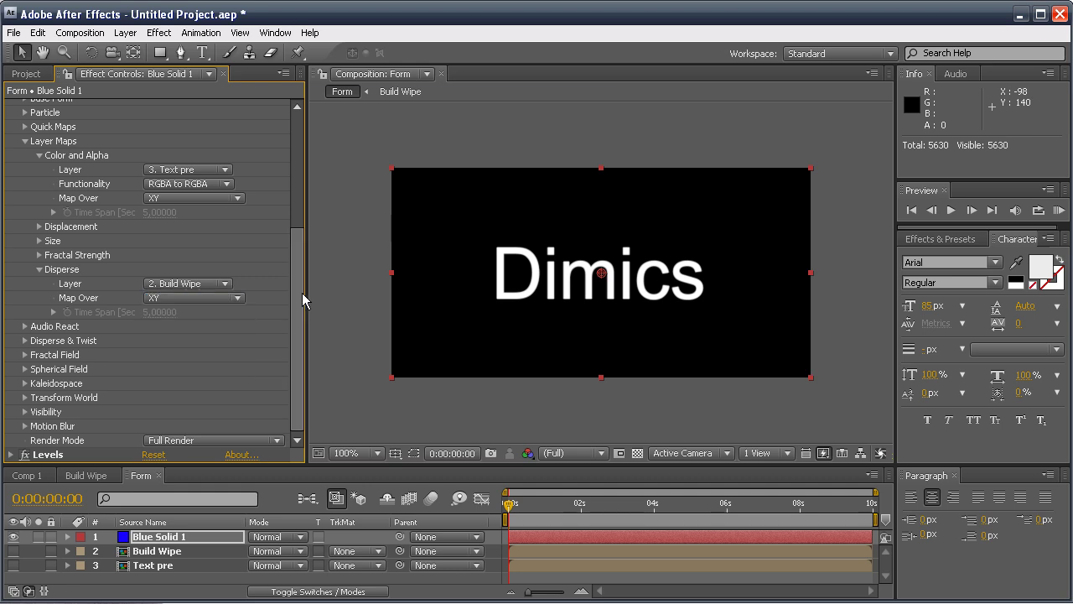
Step: Set Form's Disperse value to 200 and scrub to 0:00:02:10 to check how the text breaks up
left_click(25, 341)
left_click(156, 355)
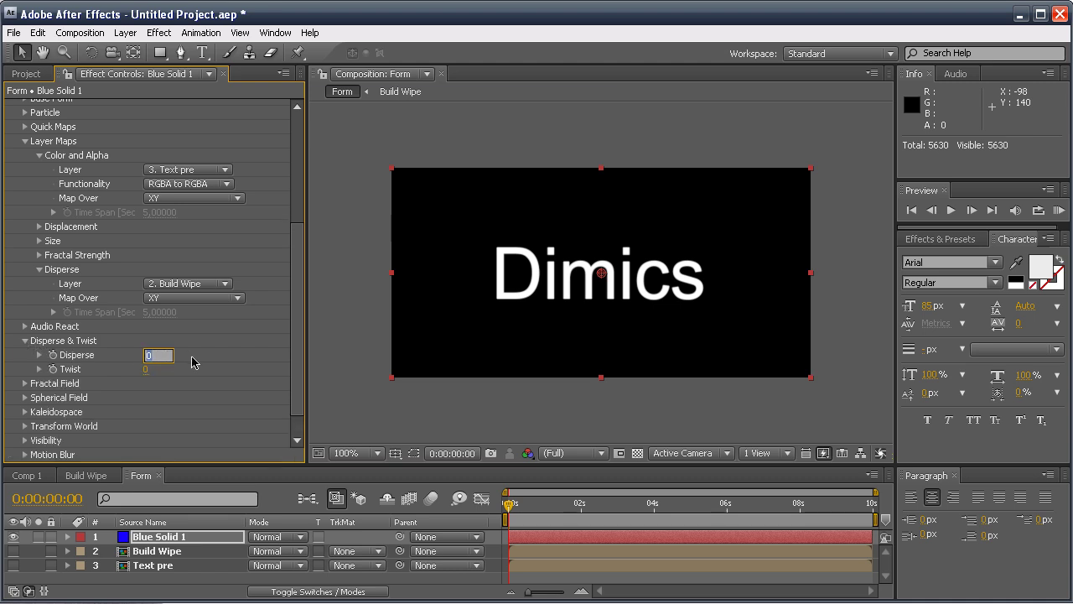
left_click(109, 361)
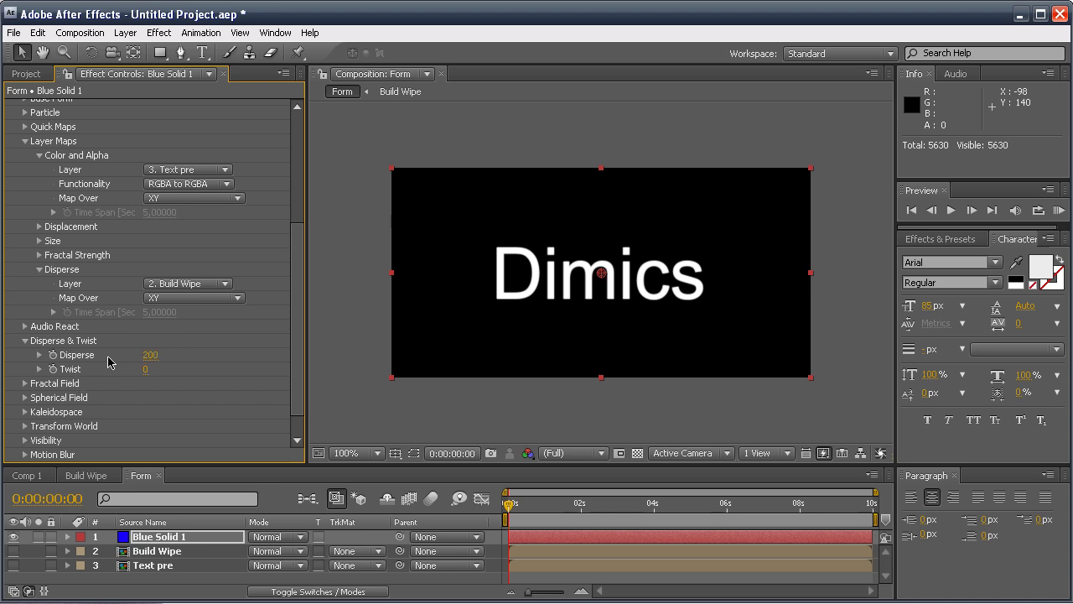
left_click_drag(506, 511, 595, 511)
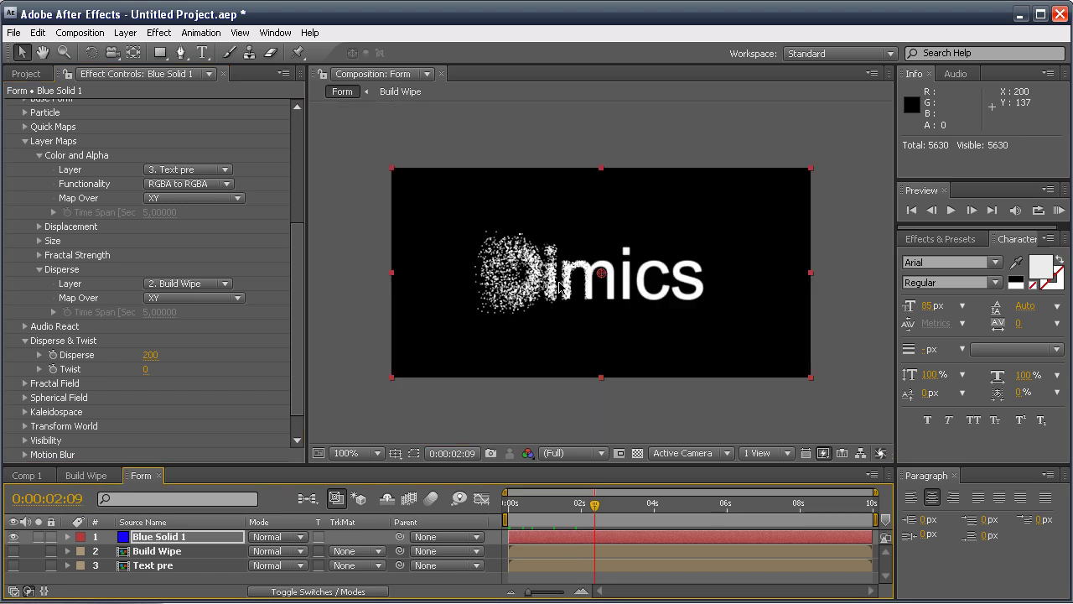
left_click_drag(597, 509, 600, 508)
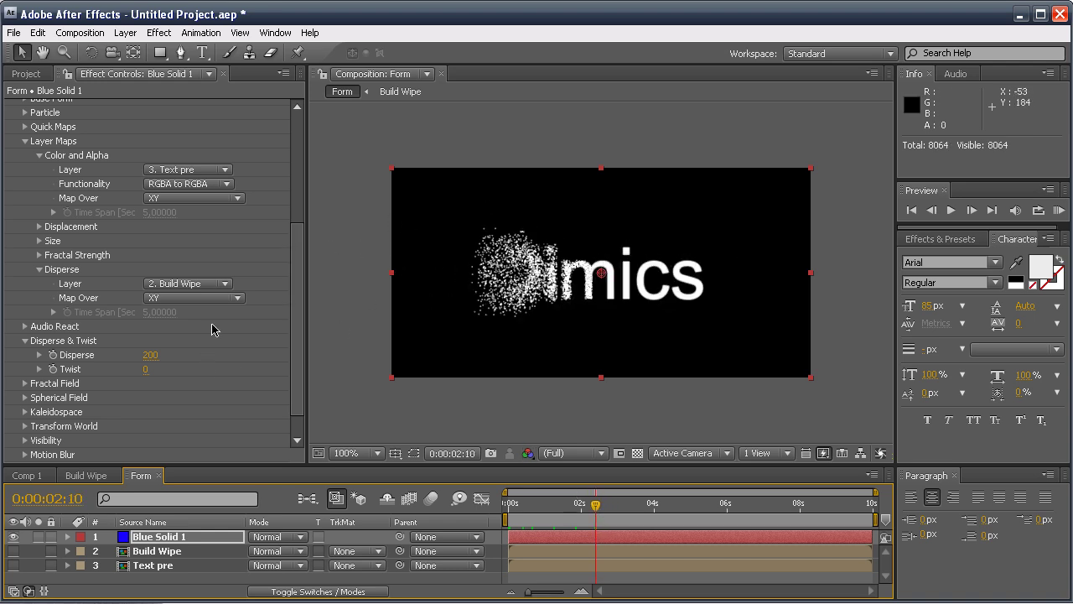
Step: Assign the Build Wipe layer to Form's Fractal Strength layer map with Map Over set to XY
left_click_drag(293, 247, 293, 227)
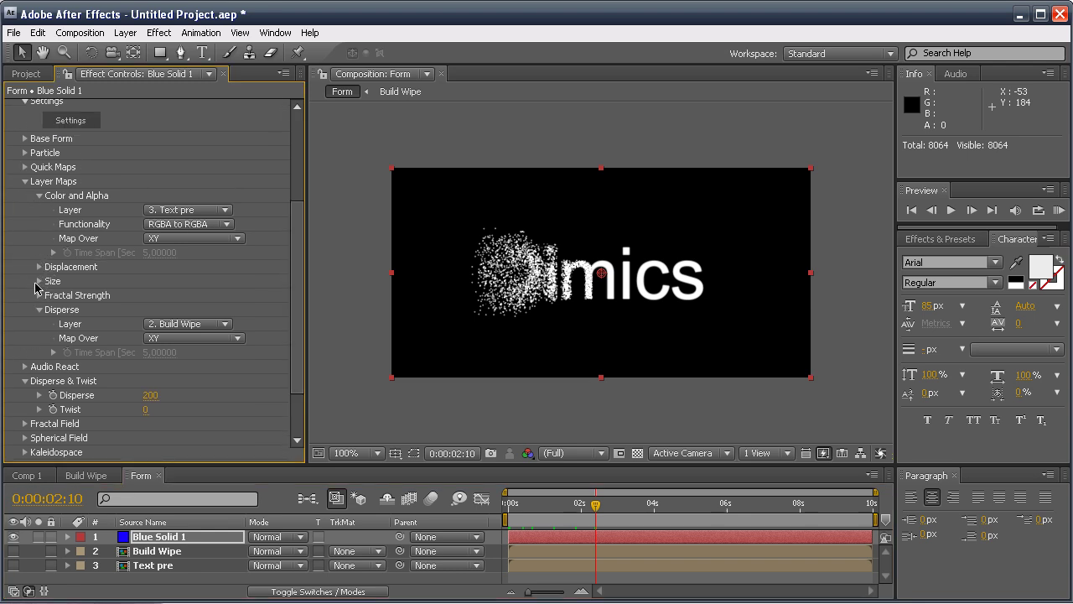
left_click(40, 298)
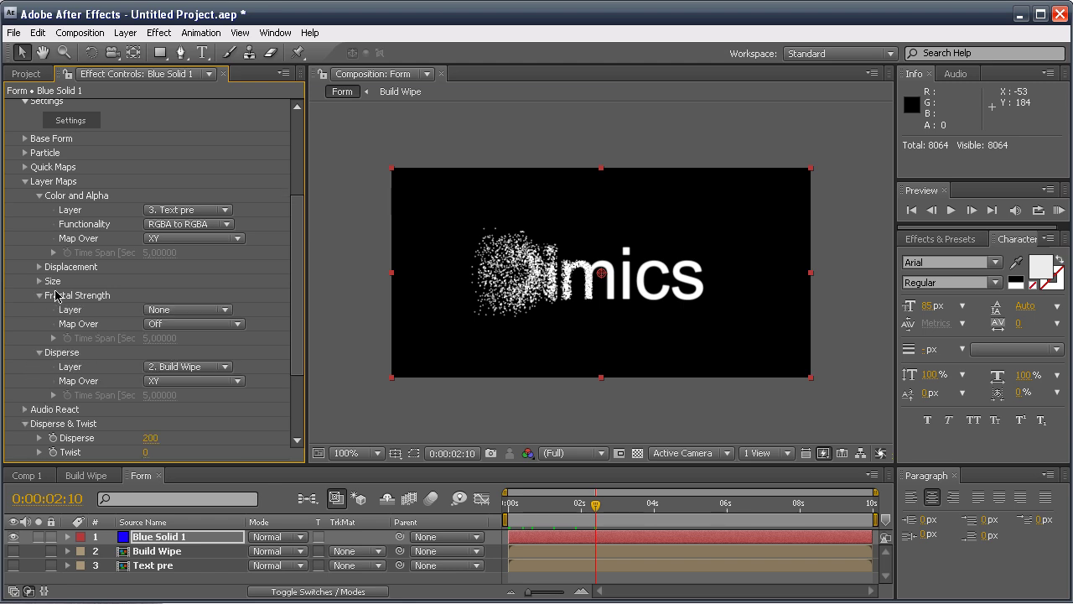
scroll(233, 306, "down", 1)
left_click(231, 265)
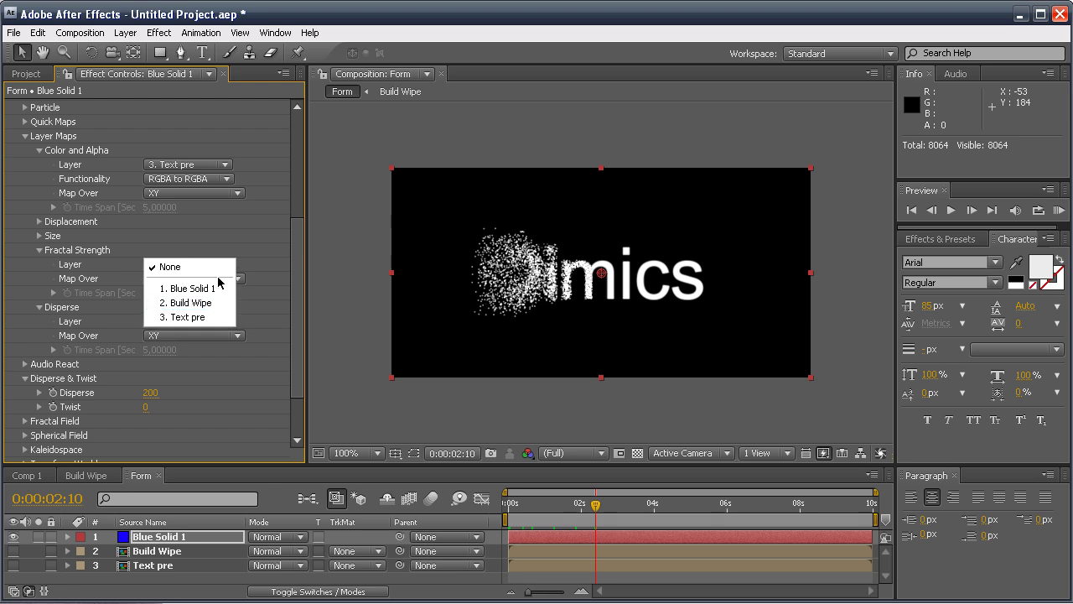
left_click(201, 304)
left_click(239, 280)
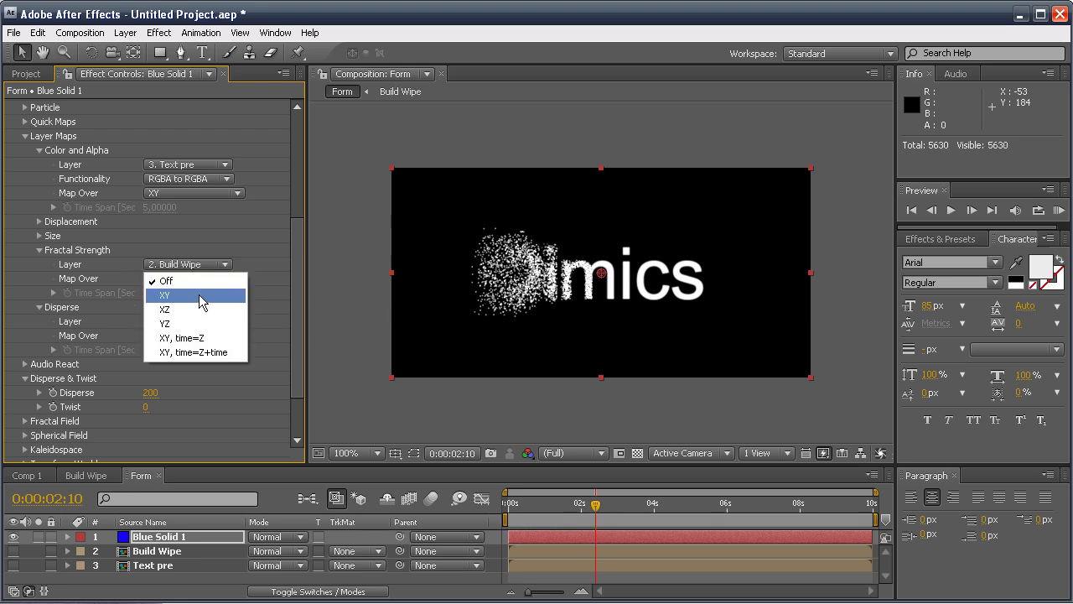
left_click(195, 296)
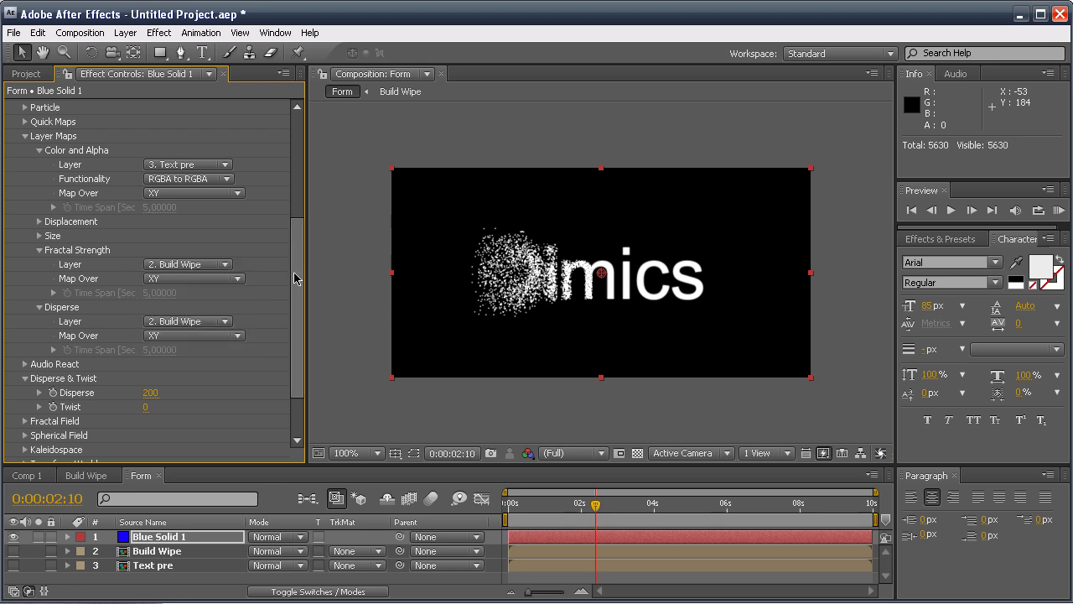
Step: Set the Displace value in Form's Fractal Field settings to 400
left_click_drag(299, 267, 293, 360)
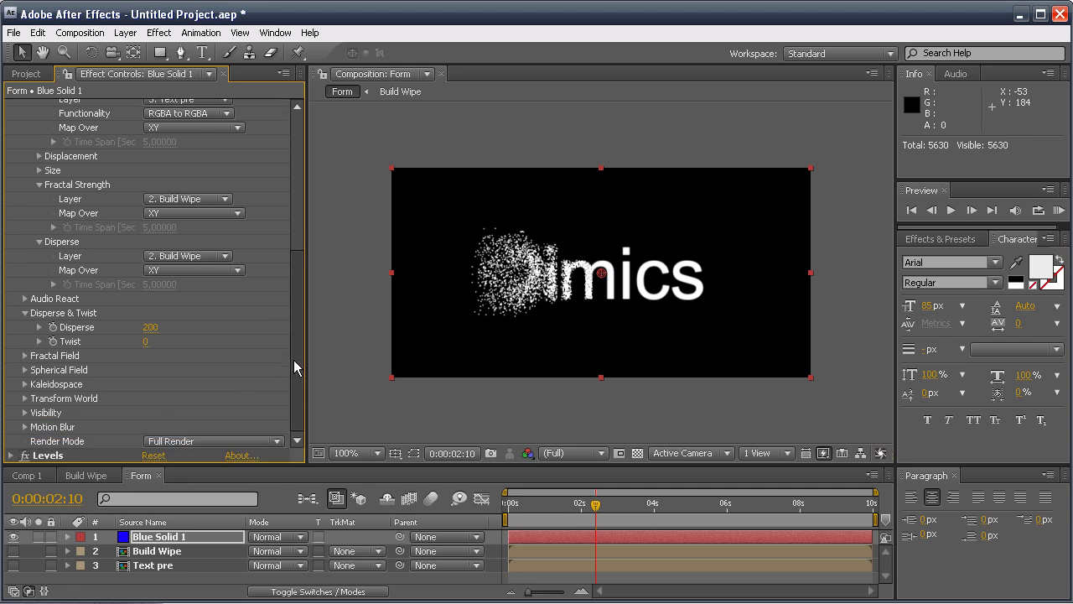
left_click(25, 356)
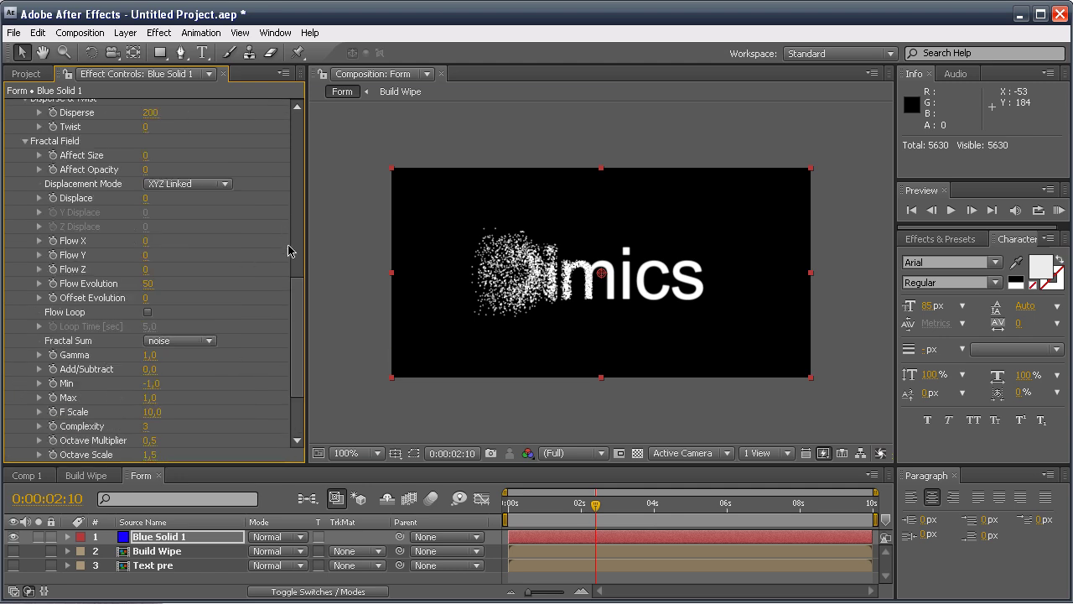
left_click_drag(297, 309, 296, 307)
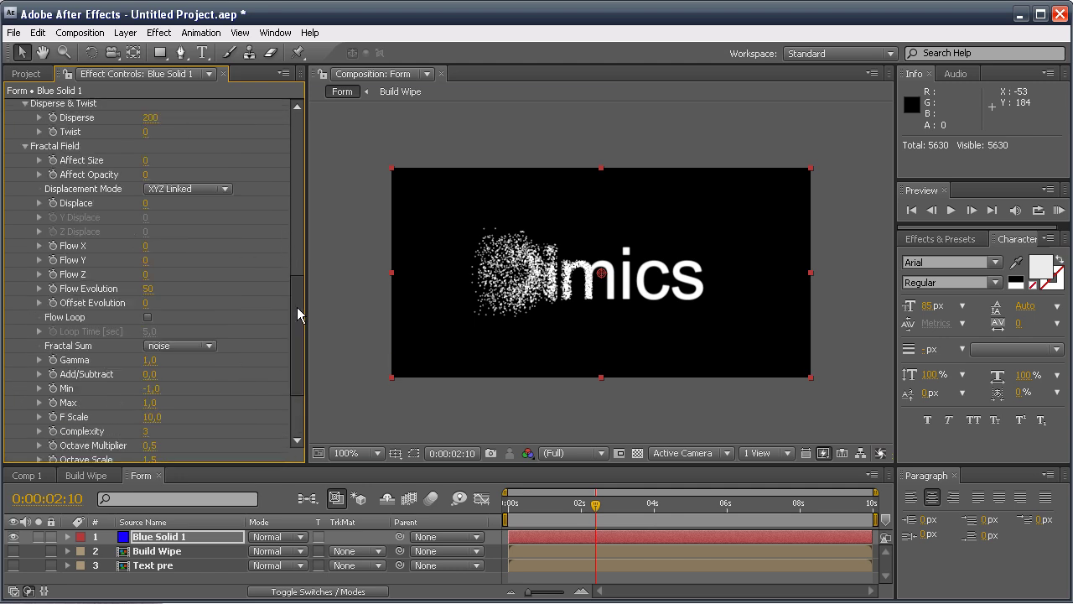
left_click(145, 204)
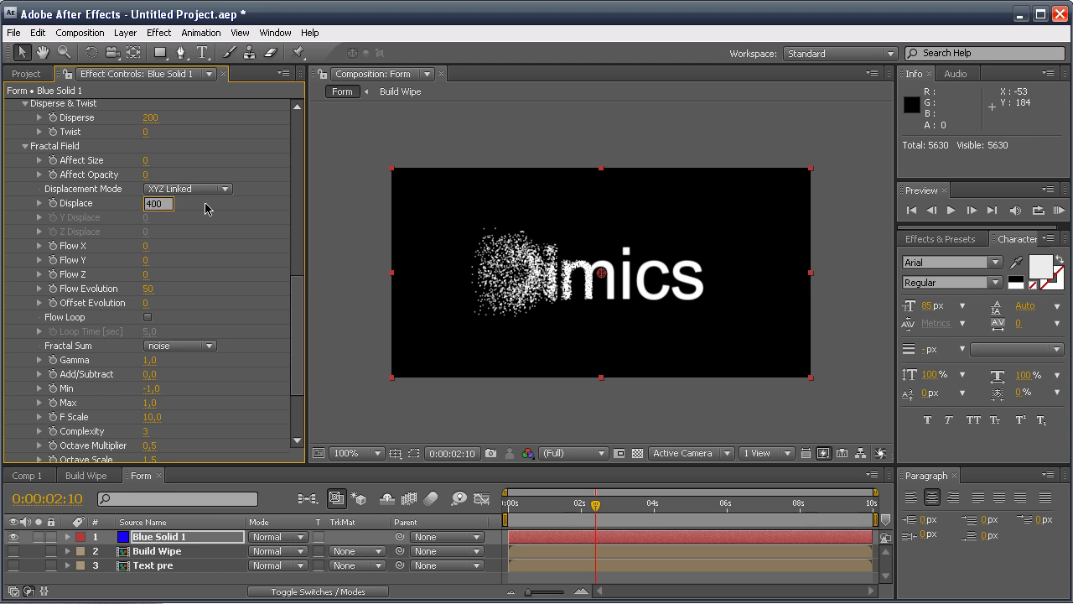
key("Return")
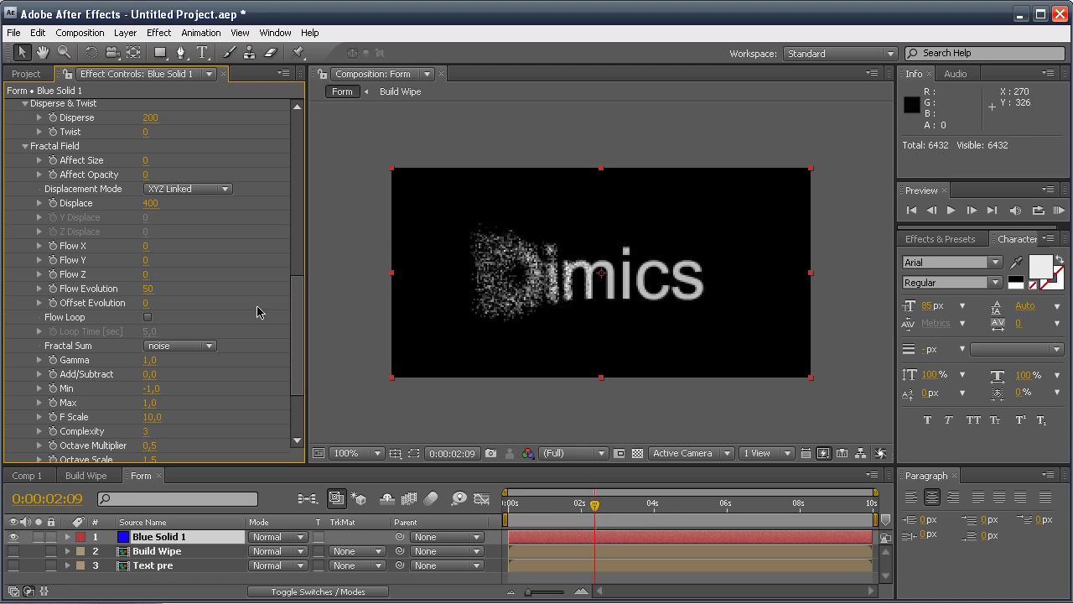
Step: Set the Fractal Field's Flow X and Flow Y to 30 and Flow Evolution to 20, and check the particles at 0:00:03:03
left_click(148, 246)
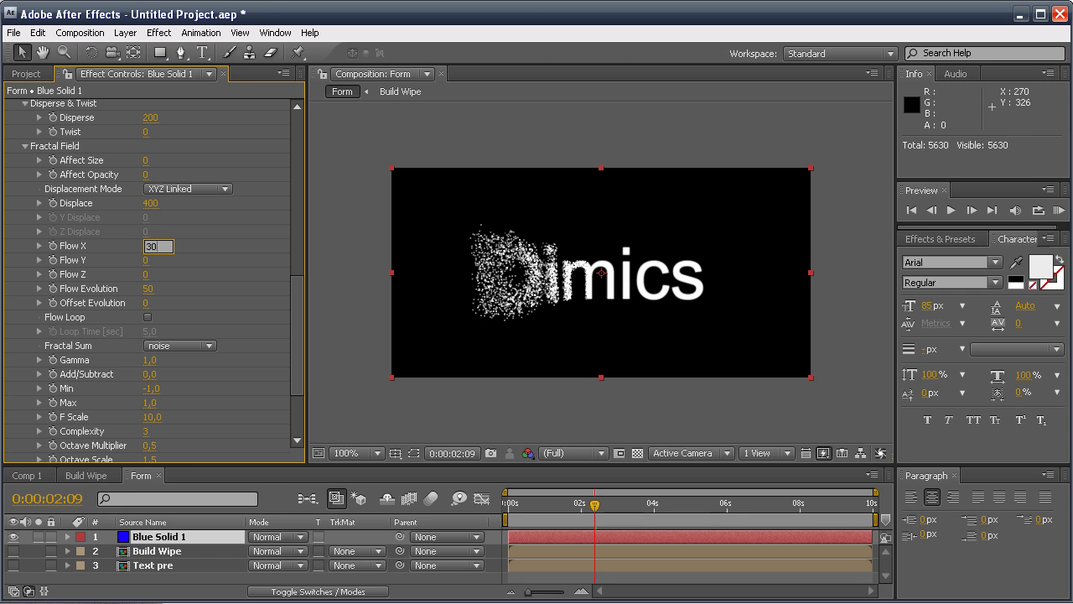
key("Tab")
type("30")
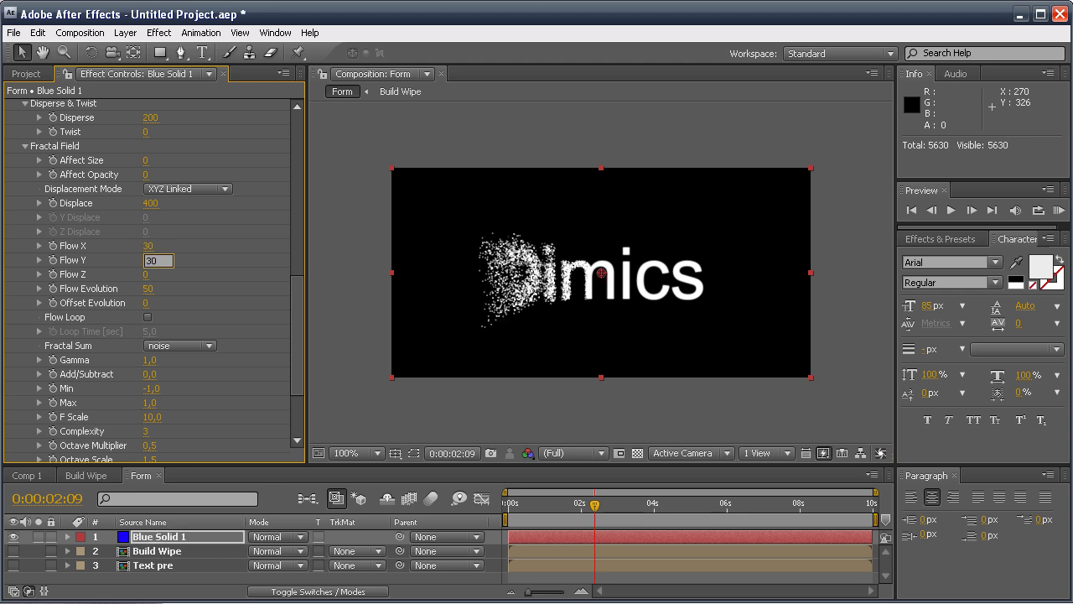
key("Tab")
key("Tab")
type("20")
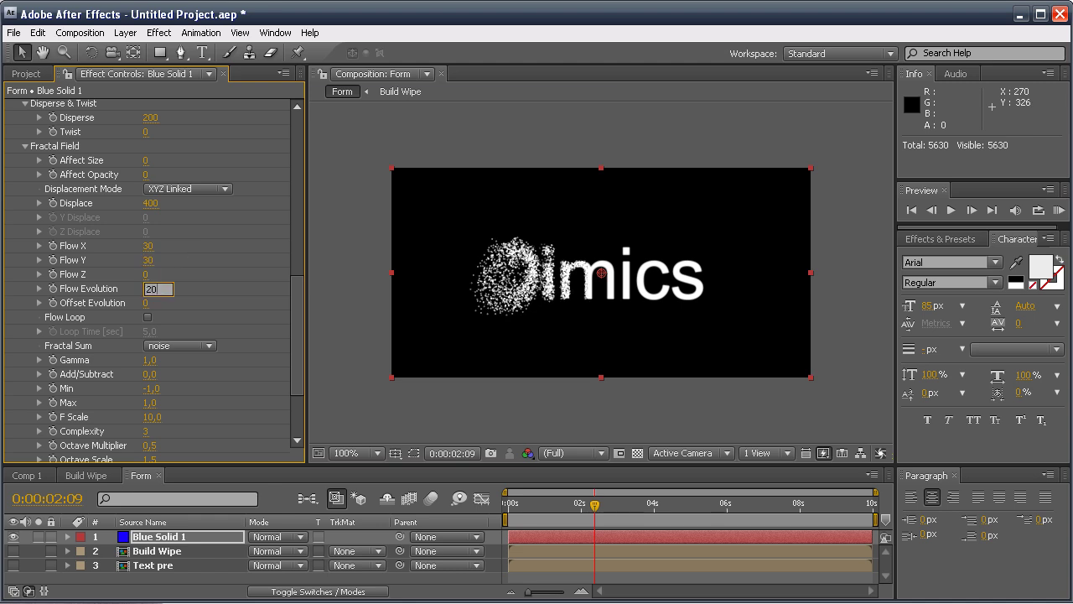
key("Tab")
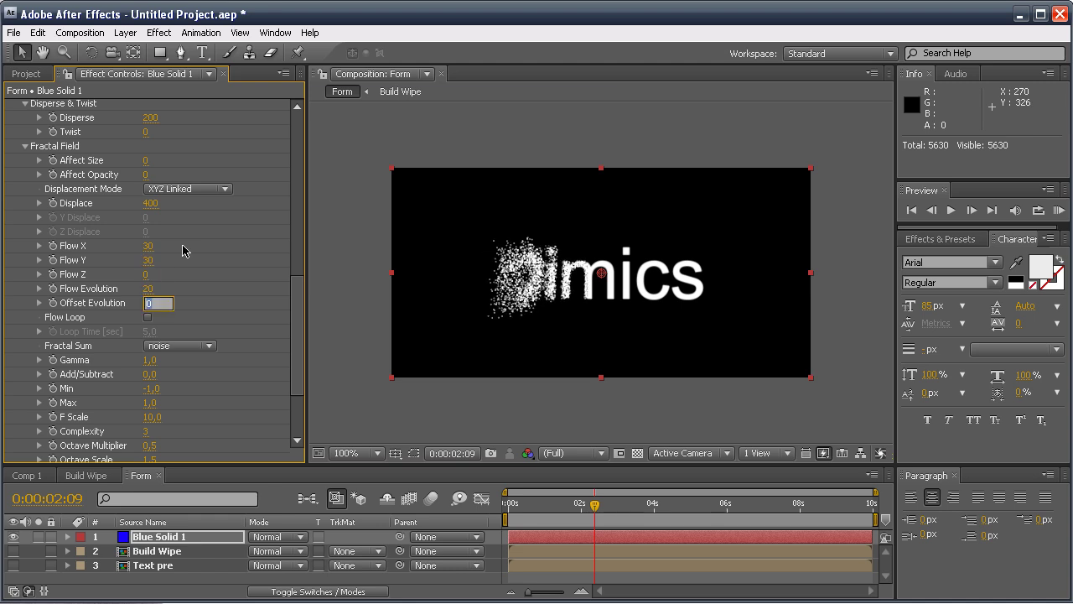
left_click_drag(591, 503, 622, 507)
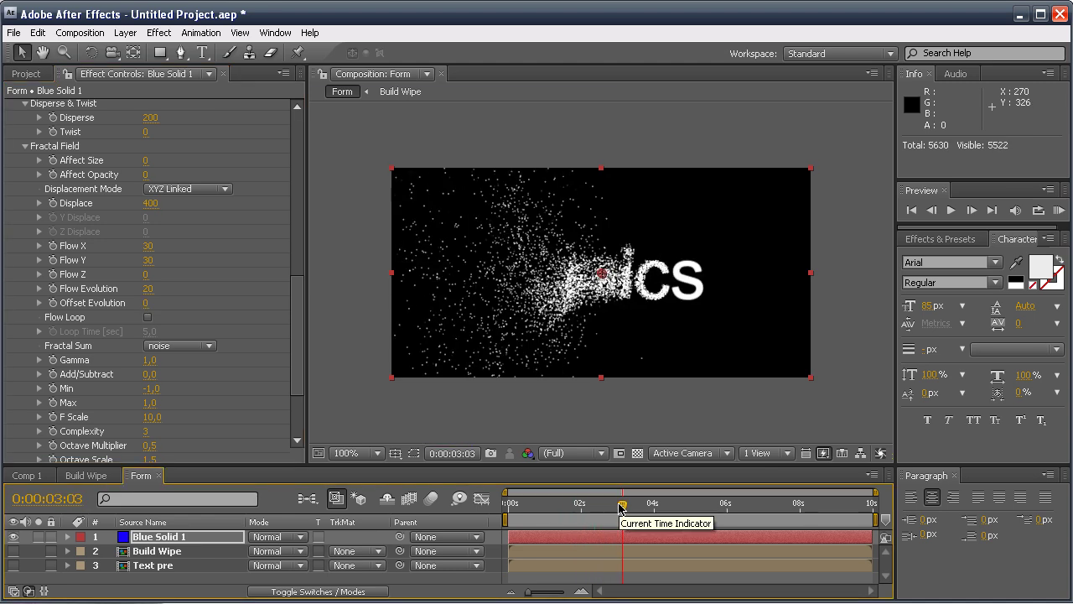
Step: Enable motion blur for all three layers and the Form composition, and scrub back to 0:00:01:22 to review the particles
left_click_drag(295, 290, 298, 113)
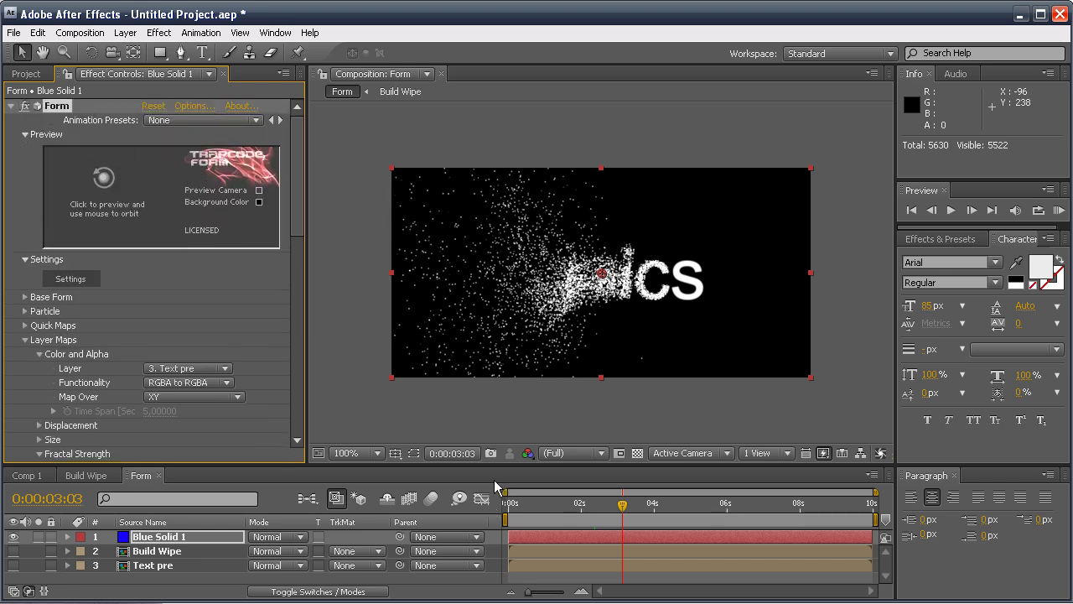
left_click(304, 591)
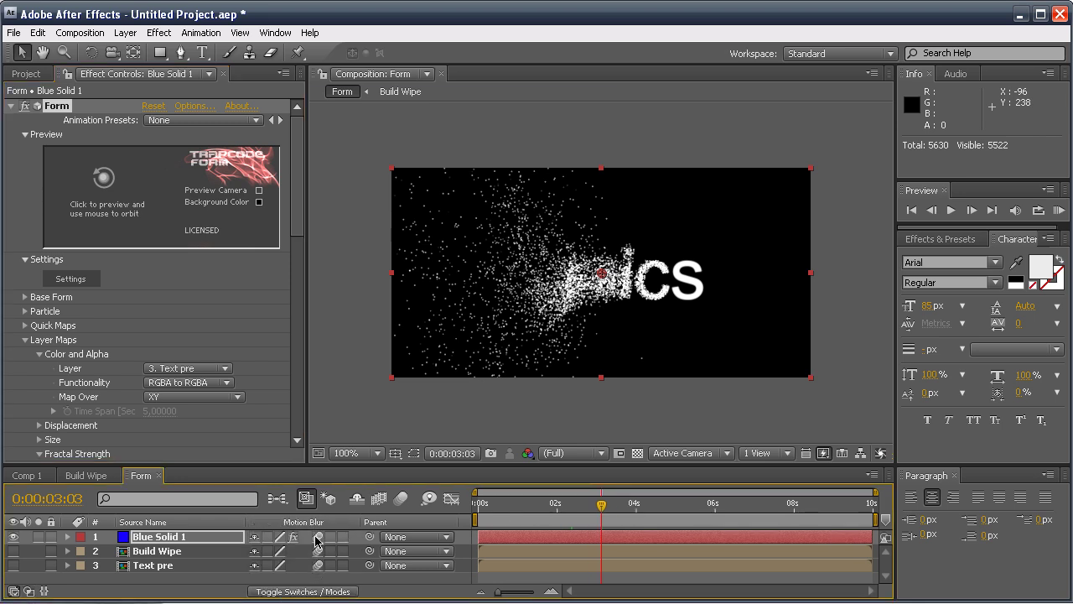
left_click(403, 499)
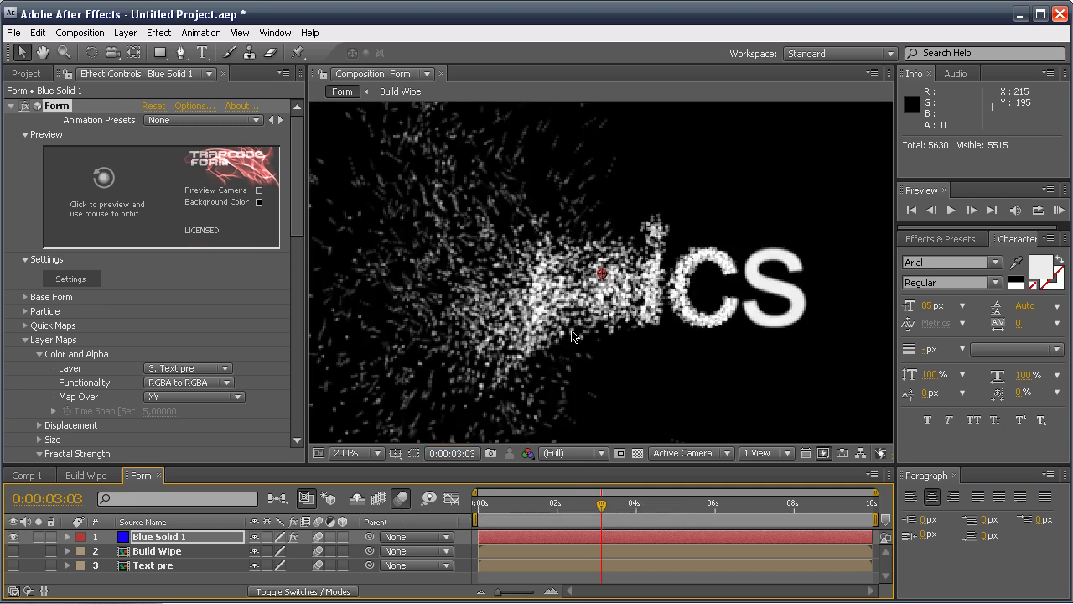
left_click(601, 508)
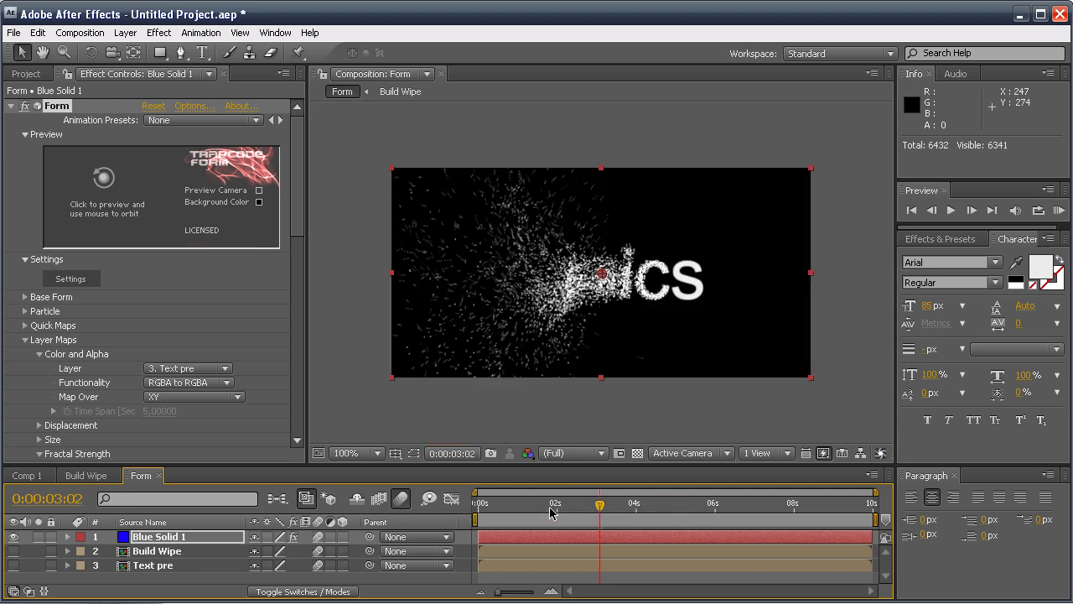
mouse_move(535, 509)
left_mouse_down()
mouse_move(520, 511)
mouse_move(553, 511)
left_mouse_up()
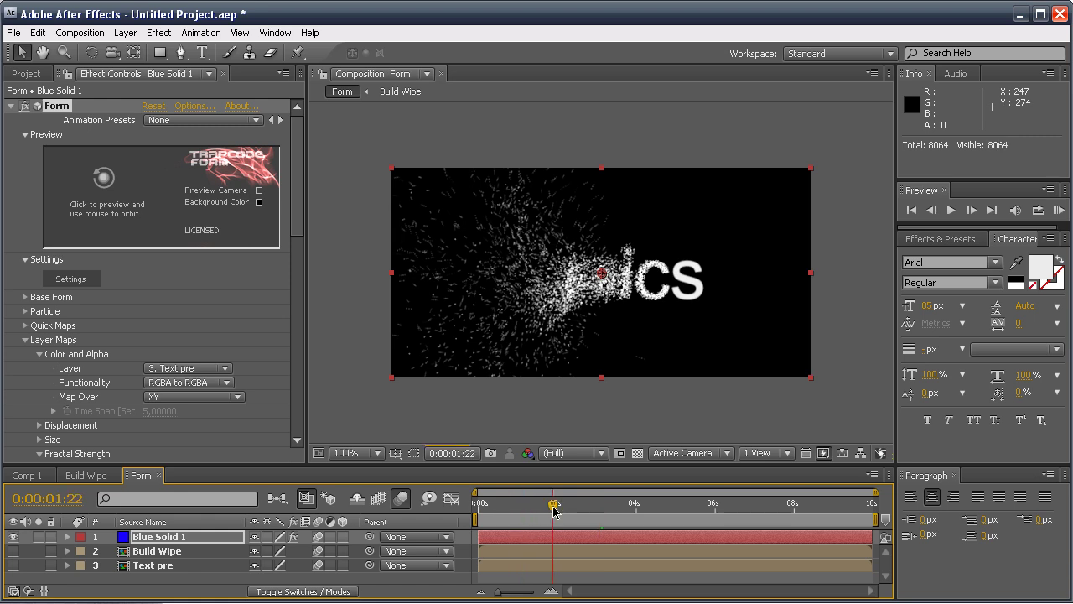